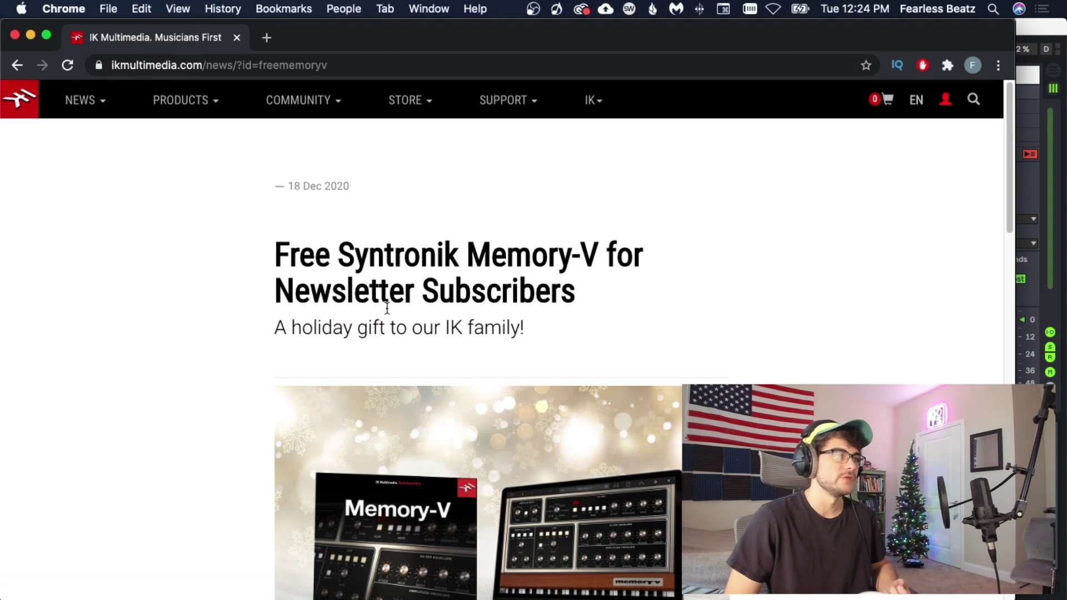
Step: Read through the redemption steps for the free Syntronik Memory-V on the IK Multimedia news page
{"action": "scroll", "coordinate": [472, 337], "scroll_direction": "down", "scroll_amount": 4}
{"action": "scroll", "coordinate": [474, 335], "scroll_direction": "down", "scroll_amount": 11}
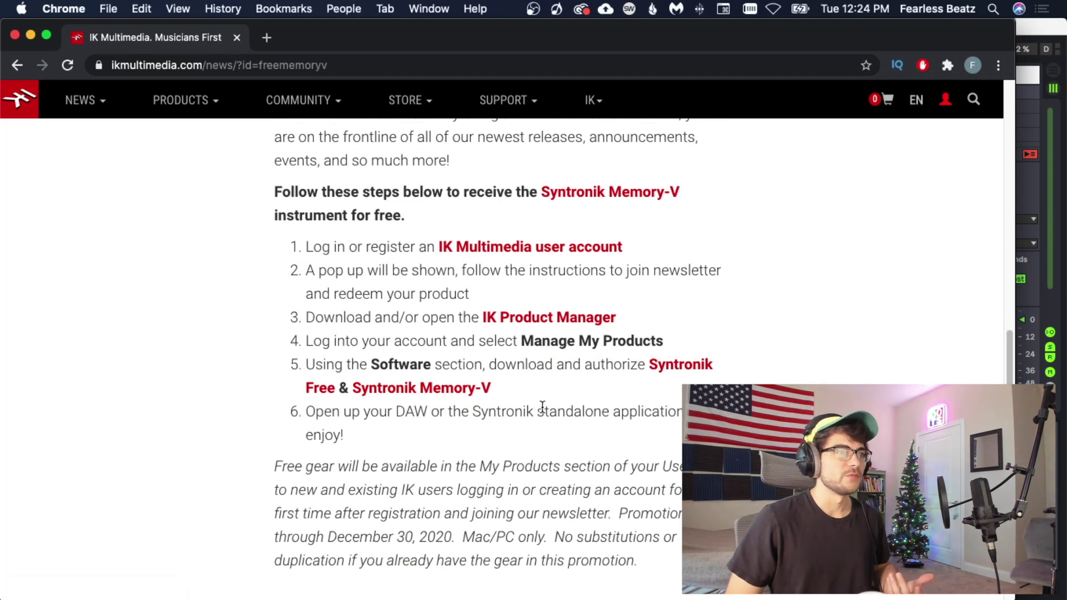
{"action": "scroll", "coordinate": [544, 406], "scroll_direction": "up", "scroll_amount": 1}
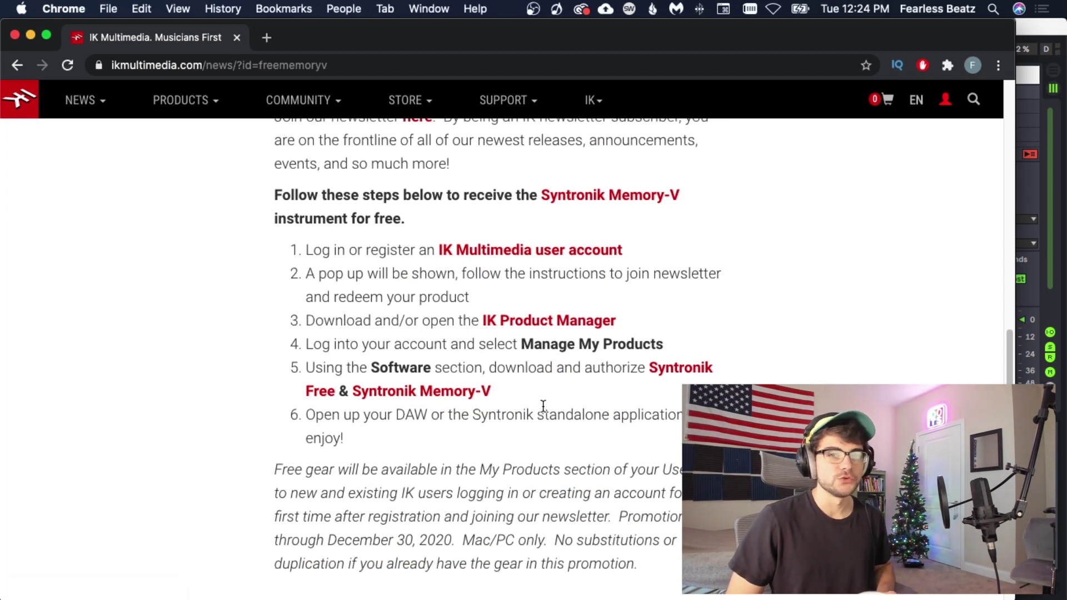
{"action": "scroll", "coordinate": [544, 404], "scroll_direction": "up", "scroll_amount": 10}
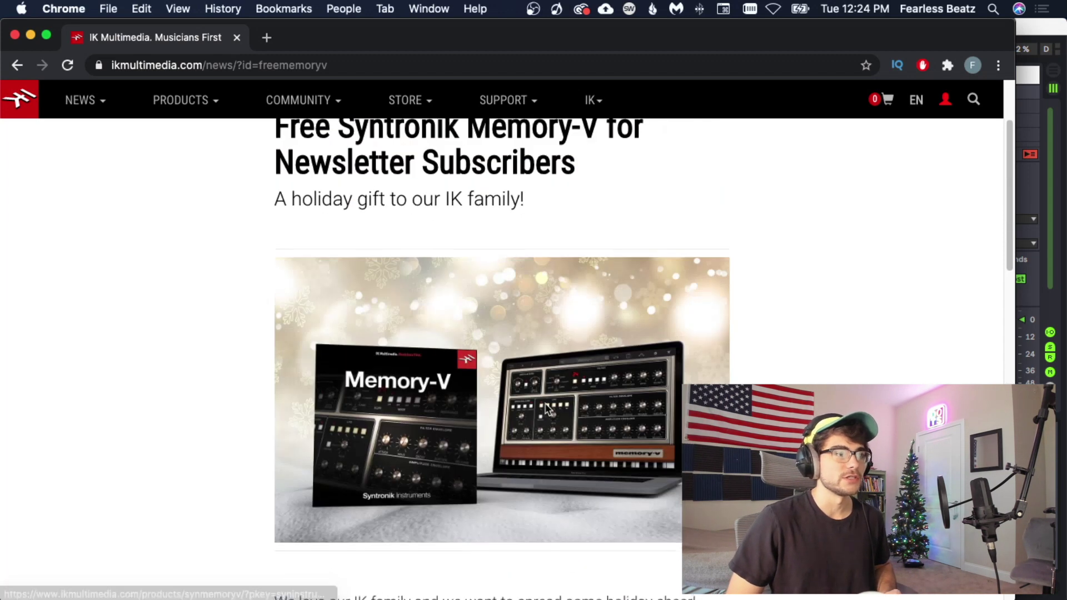
{"action": "scroll", "coordinate": [546, 406], "scroll_direction": "down", "scroll_amount": 6}
Step: Switch to Ableton Live and filter the Syntronik preset list to the Bully and 99 synths
{"action": "key", "text": "super+Tab"}
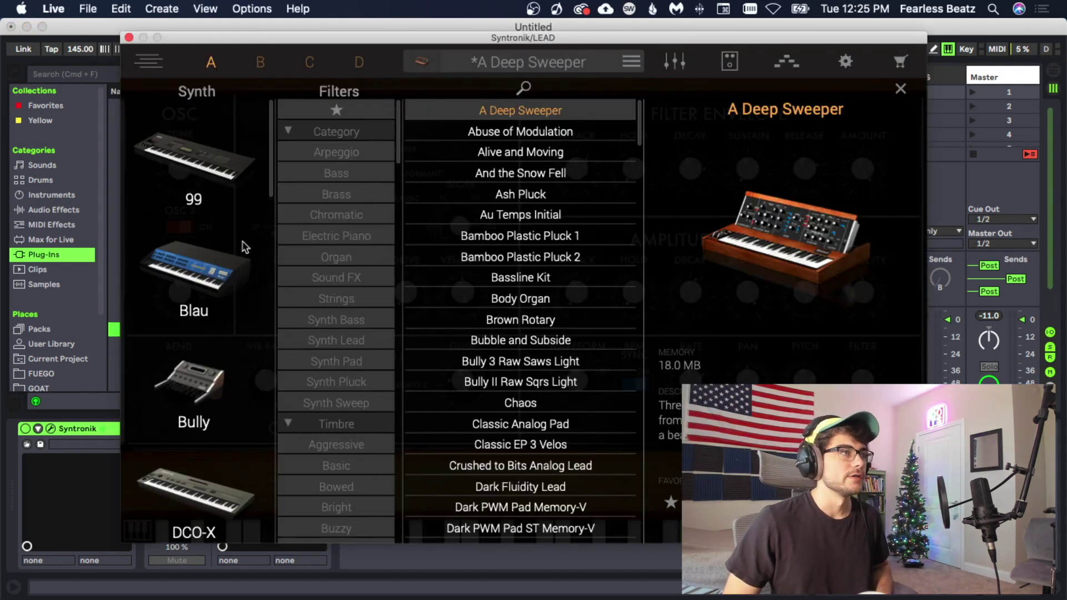
{"action": "left_click", "coordinate": [196, 489]}
{"action": "left_click", "coordinate": [205, 186]}
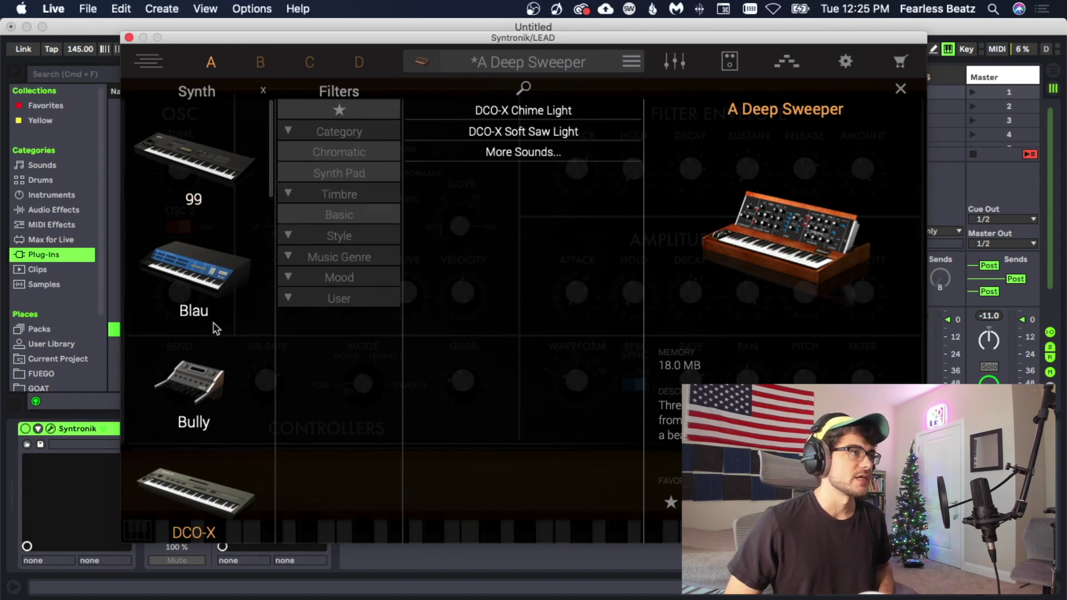
{"action": "left_click", "coordinate": [206, 430]}
{"action": "left_click", "coordinate": [196, 503]}
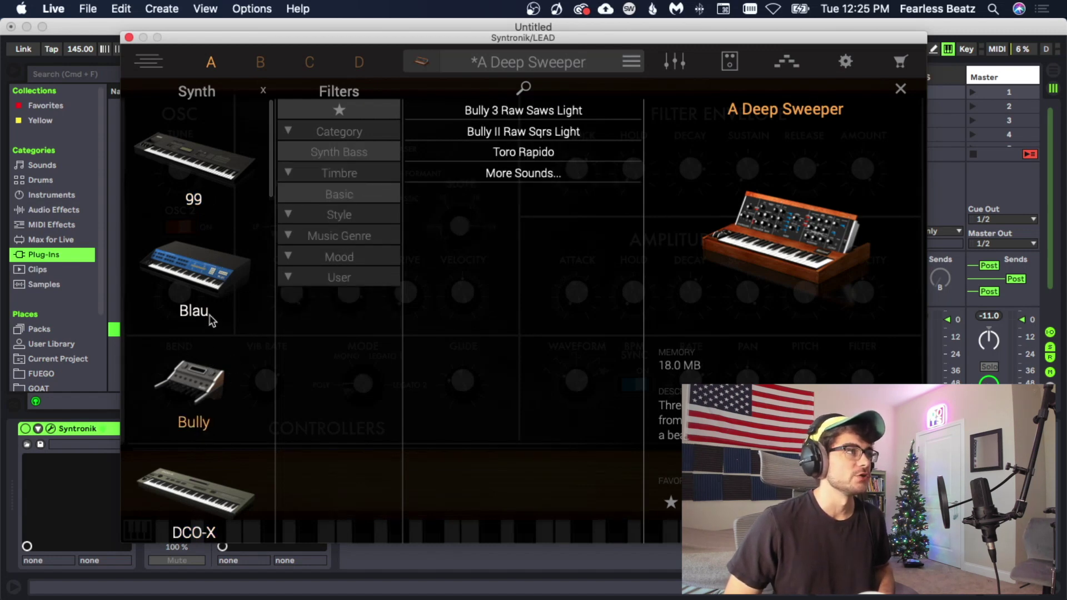
{"action": "left_click", "coordinate": [204, 172]}
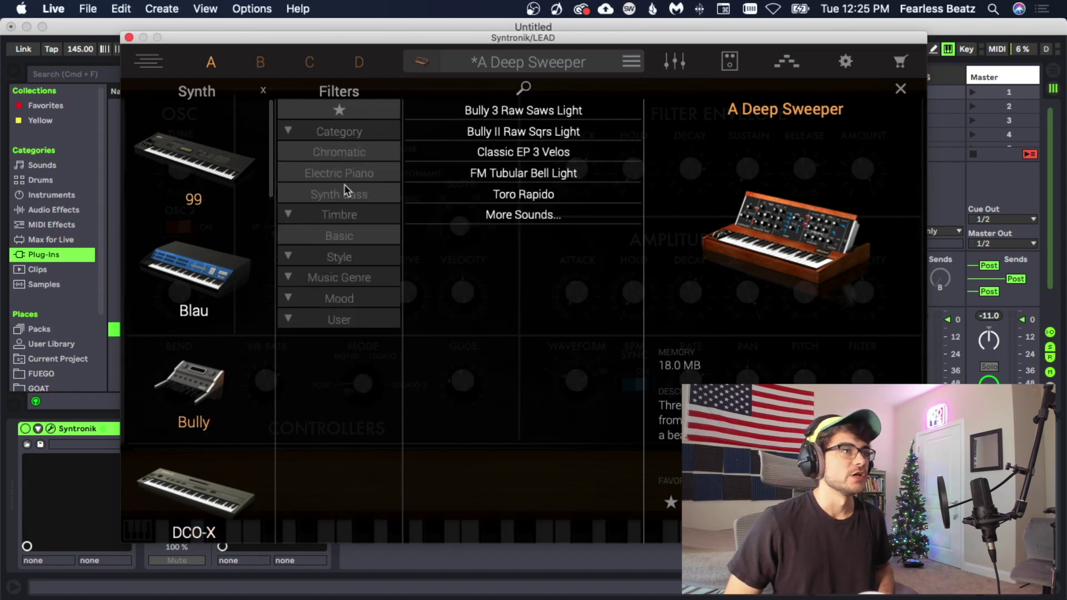
Step: Audition Bully 3 Raw Saws Light, Bully II Raw Sqrs Light and Classic EP 3 Velos, ending with Toro Rapido loaded in part A
{"action": "left_click", "coordinate": [507, 114]}
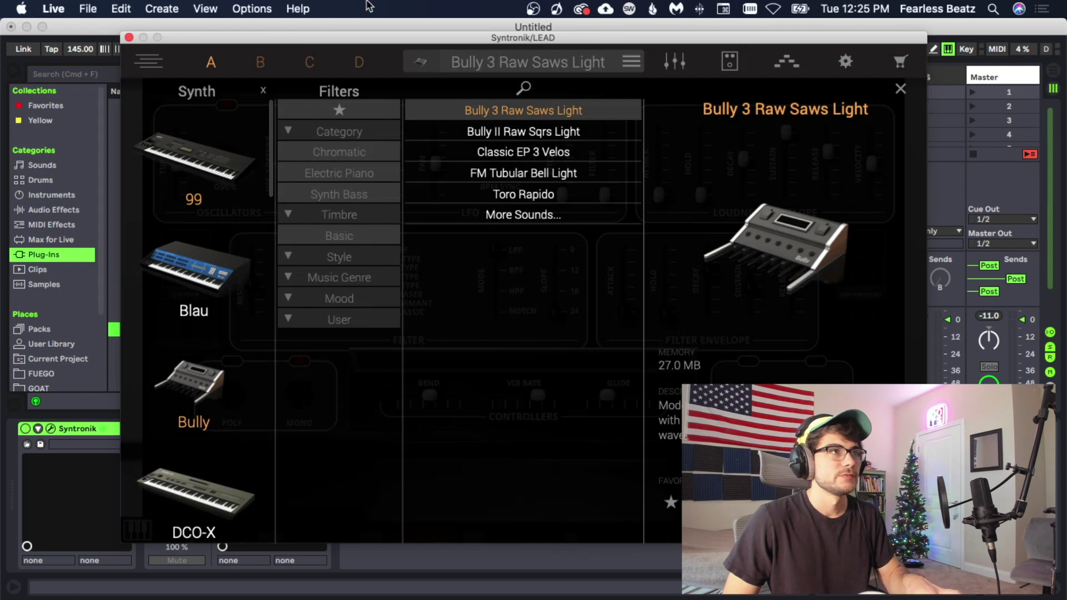
{"action": "left_click_drag", "start_coordinate": [367, 43], "coordinate": [351, 57]}
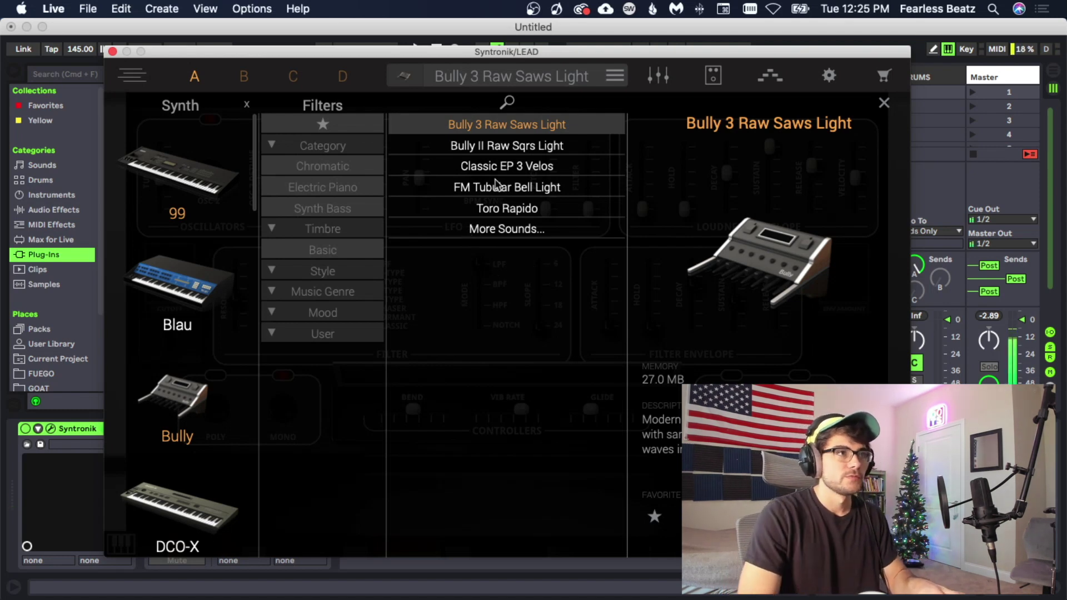
{"action": "left_click", "coordinate": [498, 144]}
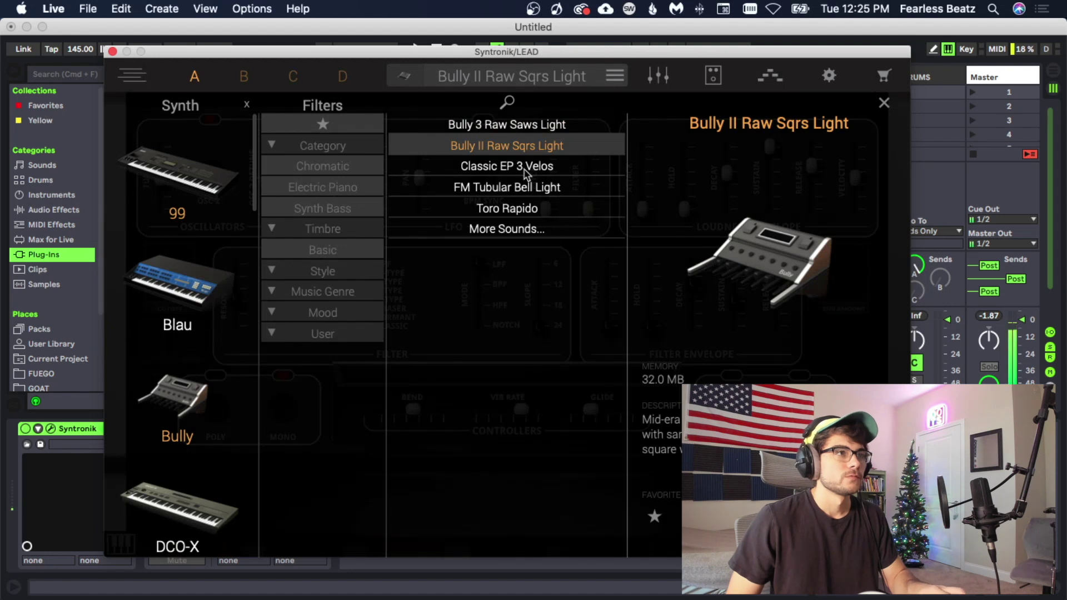
{"action": "left_click", "coordinate": [525, 173]}
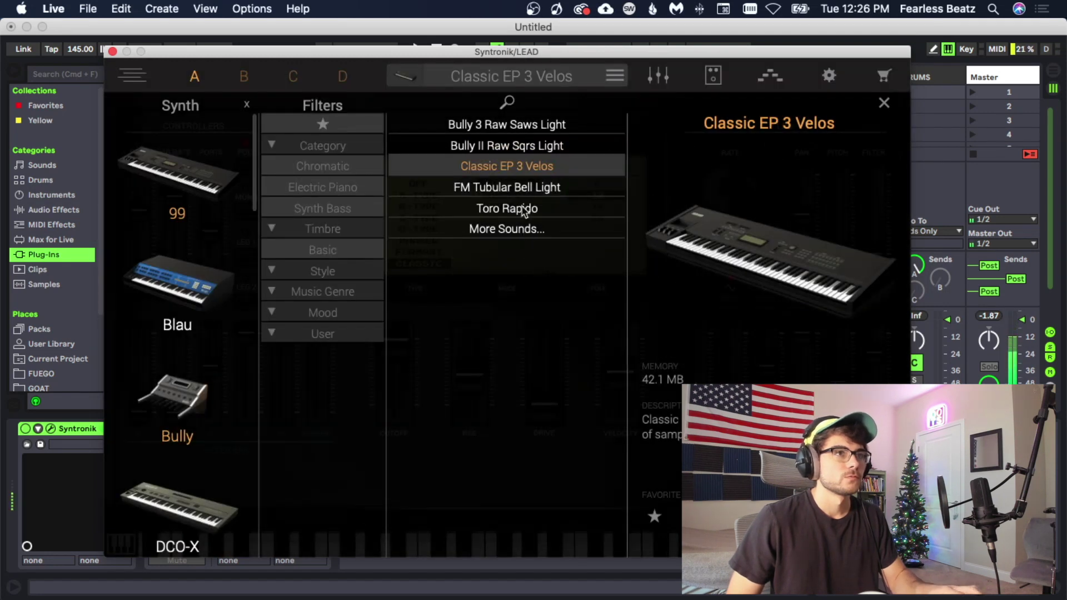
{"action": "left_click", "coordinate": [507, 210]}
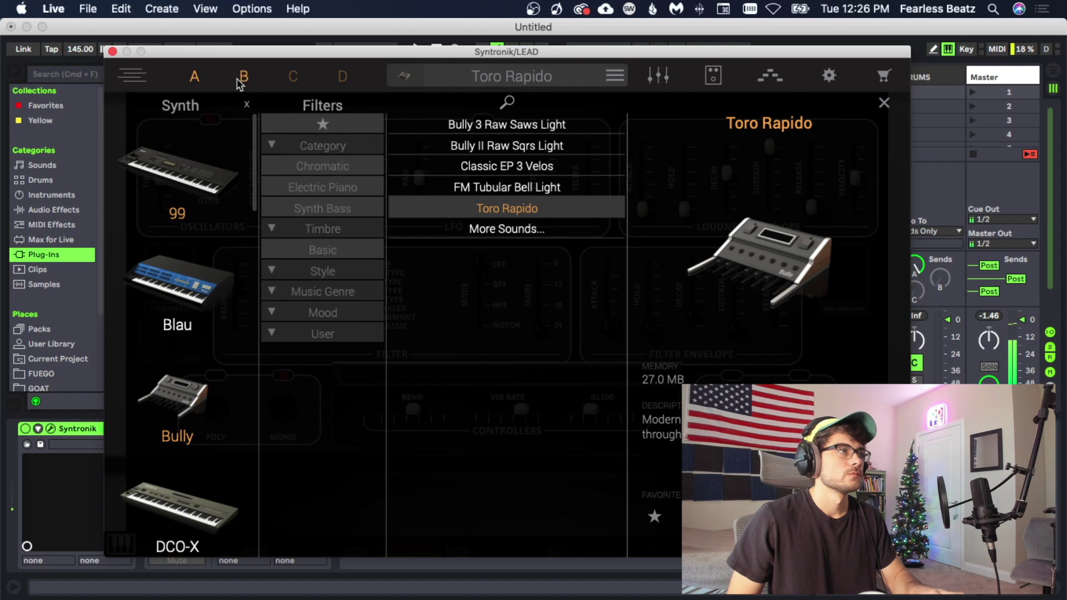
Step: Activate part B and add the Noir, V-80, T-03 and String Box synths to the preset filter
{"action": "left_click", "coordinate": [243, 76]}
{"action": "scroll", "coordinate": [200, 320], "scroll_direction": "down", "scroll_amount": 15}
{"action": "scroll", "coordinate": [197, 311], "scroll_direction": "up", "scroll_amount": 10}
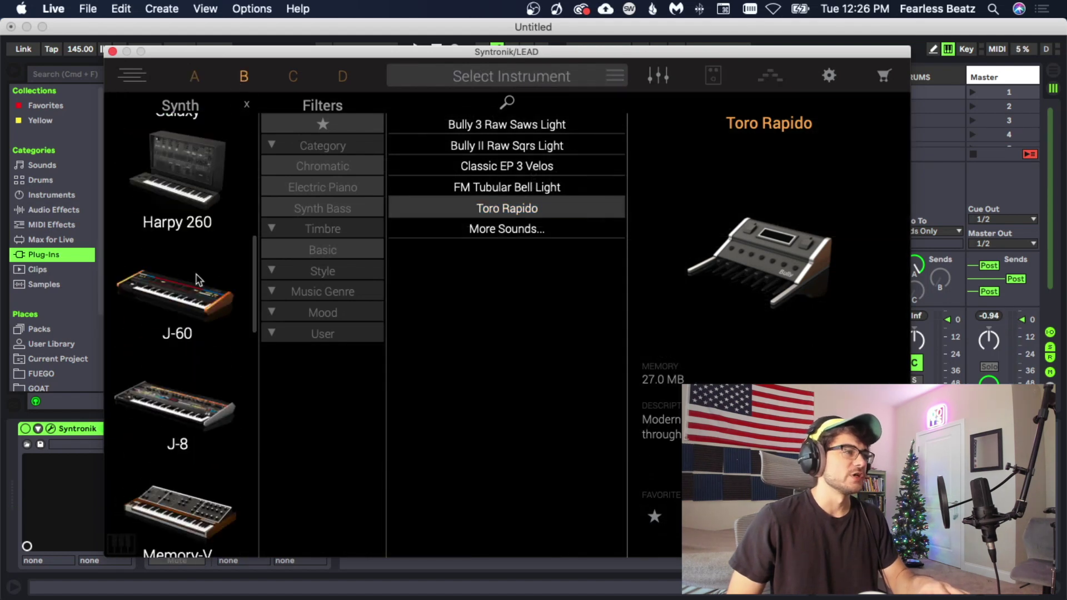
{"action": "scroll", "coordinate": [202, 298], "scroll_direction": "down", "scroll_amount": 8}
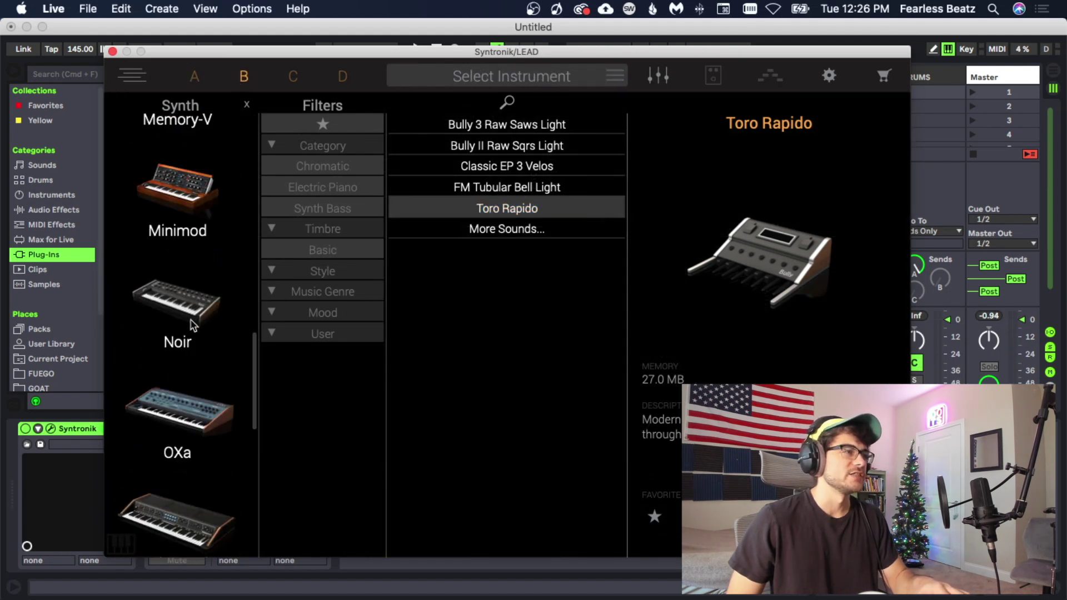
{"action": "left_click", "coordinate": [192, 325]}
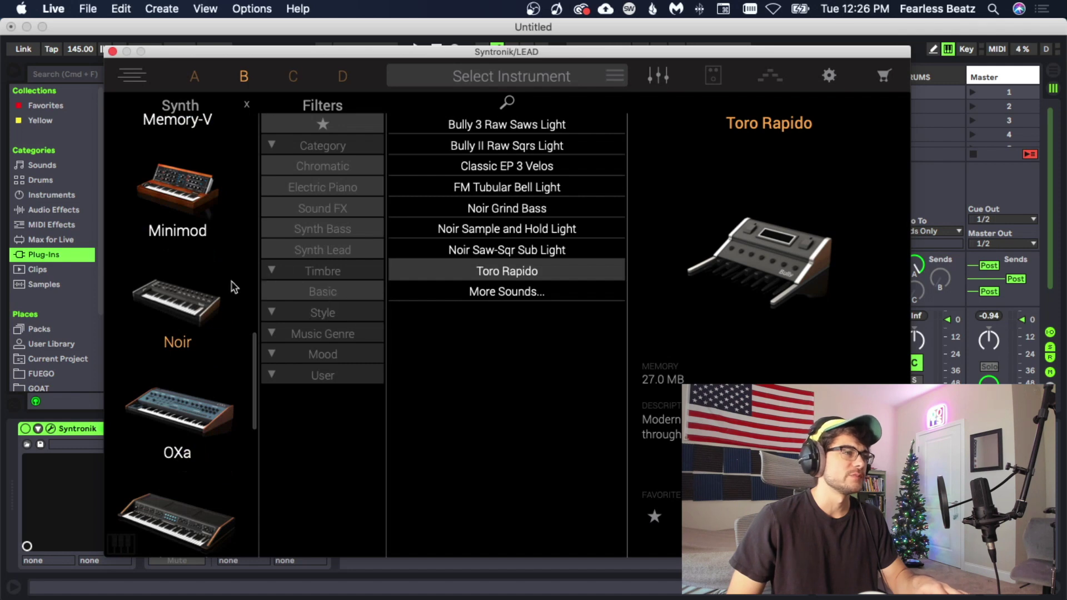
{"action": "scroll", "coordinate": [239, 312], "scroll_direction": "down", "scroll_amount": 5}
{"action": "left_click", "coordinate": [189, 503]}
{"action": "left_click", "coordinate": [191, 416]}
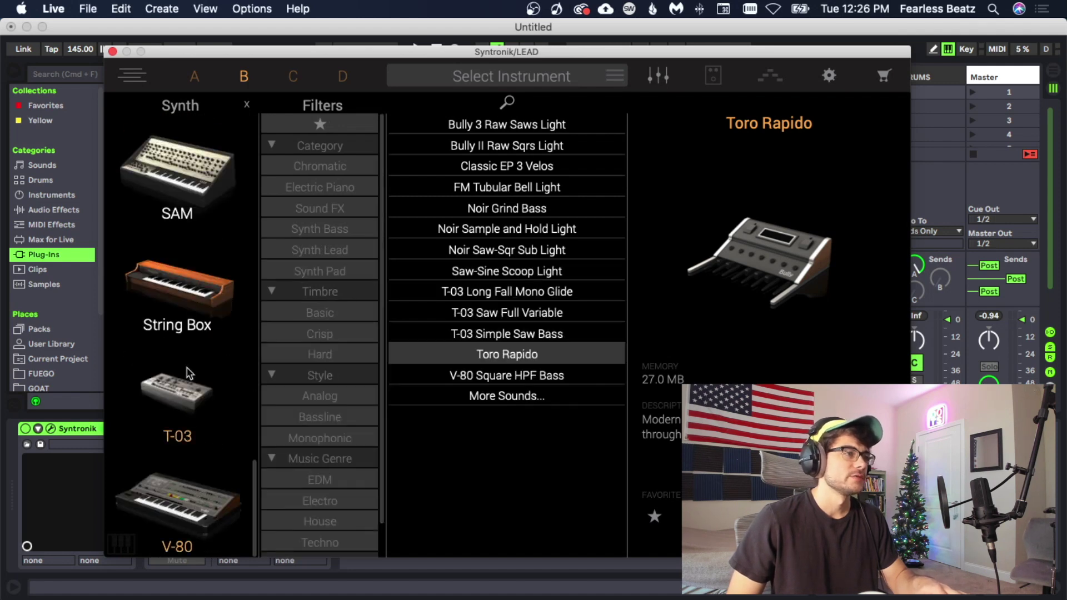
{"action": "left_click", "coordinate": [192, 311]}
Step: Include the J-60 synth with the Strings category filter and load J-60 Strings Light into part B
{"action": "scroll", "coordinate": [238, 281], "scroll_direction": "up", "scroll_amount": 10}
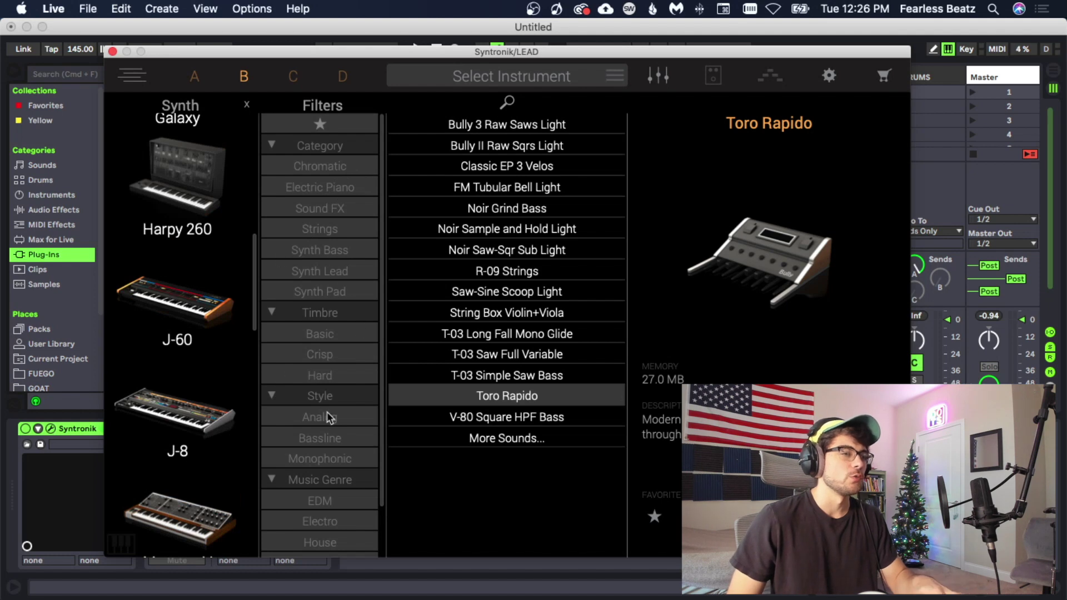
{"action": "scroll", "coordinate": [329, 417], "scroll_direction": "down", "scroll_amount": 3}
{"action": "scroll", "coordinate": [345, 334], "scroll_direction": "up", "scroll_amount": 3}
{"action": "left_click", "coordinate": [342, 228]}
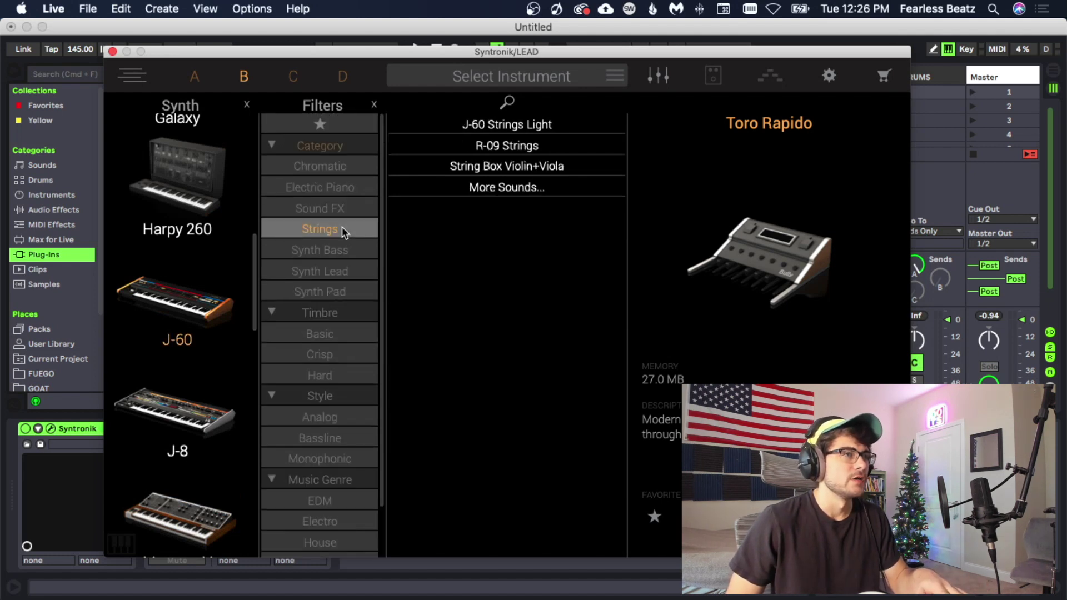
{"action": "left_click", "coordinate": [525, 125]}
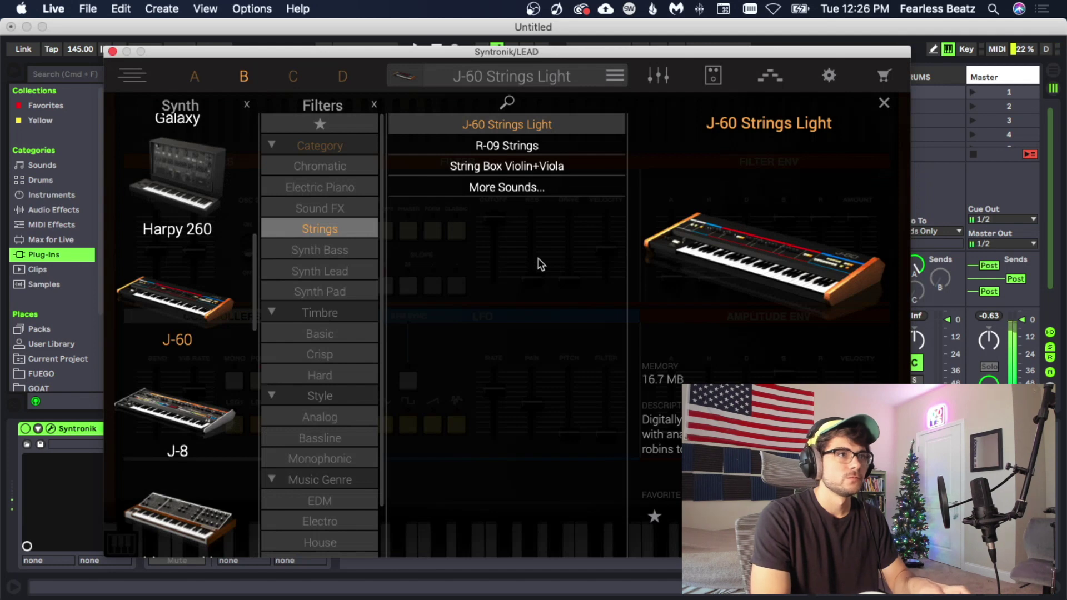
Step: Filter the presets to the Electric Piano category and load Classic EP 3 Velos into part B
{"action": "key", "text": "Up"}
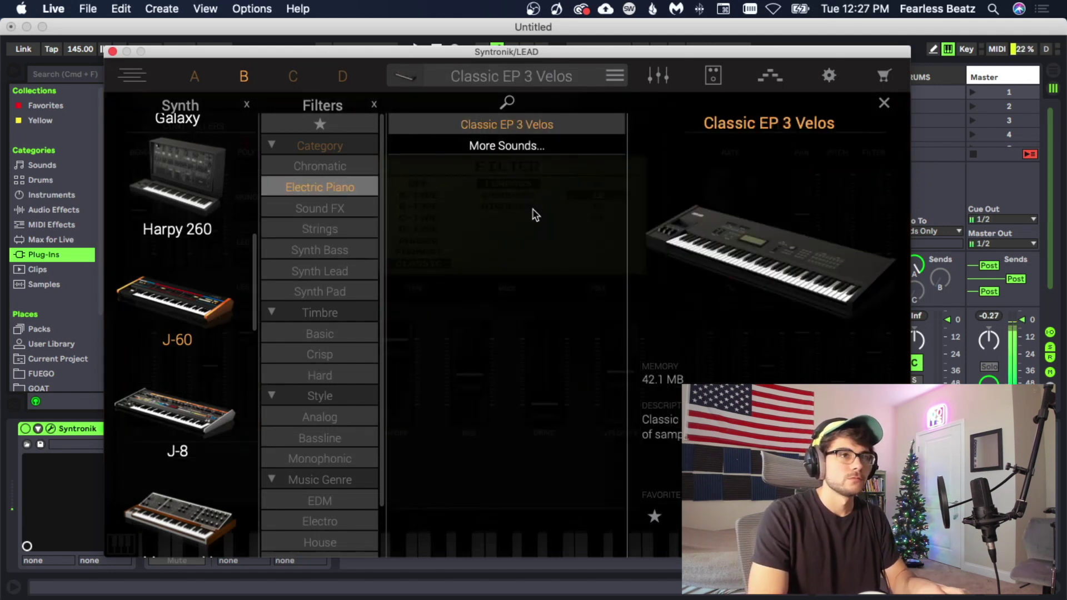
{"action": "scroll", "coordinate": [189, 422], "scroll_direction": "down", "scroll_amount": 5}
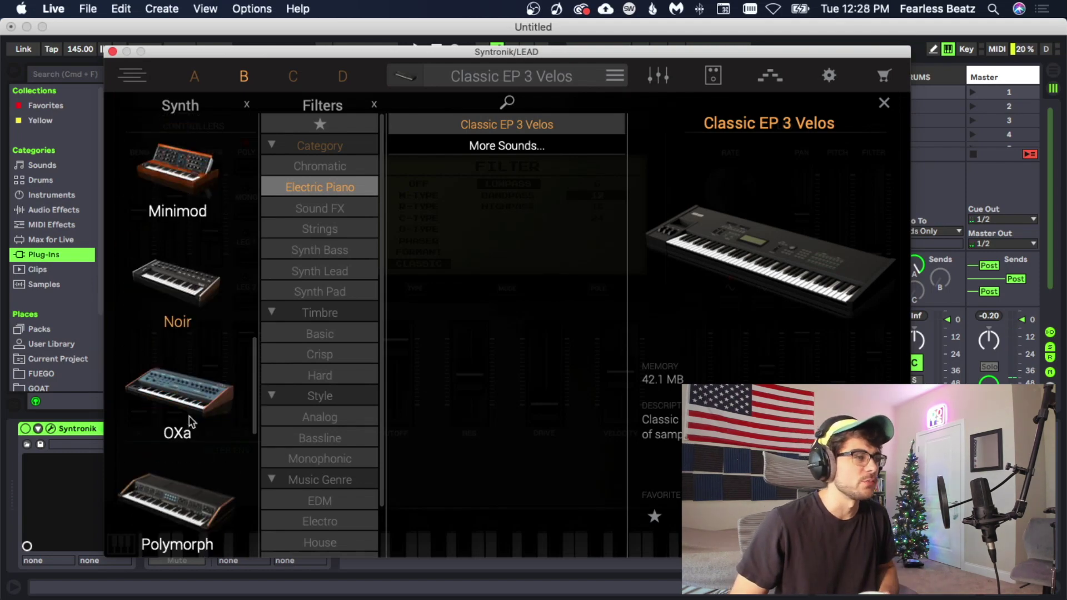
{"action": "scroll", "coordinate": [204, 385], "scroll_direction": "up", "scroll_amount": 3}
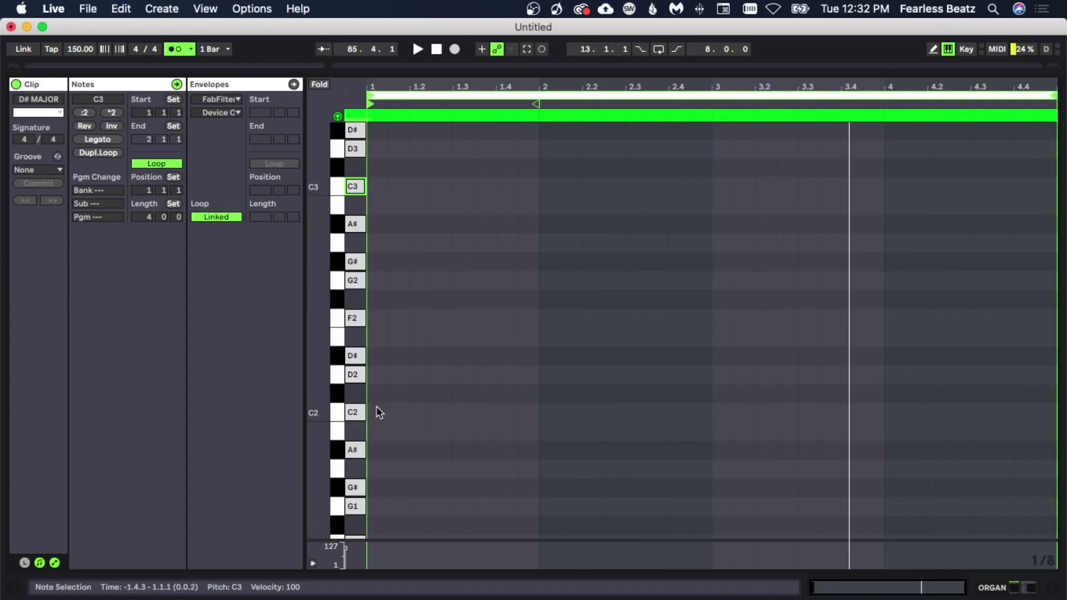
Step: Draw a four-bar bass line of sustained C2, G#1, C2 and G1 notes in the ORGAN track's MIDI clip
{"action": "mouse_move", "coordinate": [376, 405]}
{"action": "left_mouse_down"}
{"action": "mouse_move", "coordinate": [540, 409]}
{"action": "mouse_move", "coordinate": [494, 376]}
{"action": "left_mouse_up"}
{"action": "key", "text": "space"}
{"action": "scroll", "coordinate": [518, 412], "scroll_direction": "down", "scroll_amount": 1}
{"action": "left_click_drag", "start_coordinate": [498, 443], "coordinate": [709, 442]}
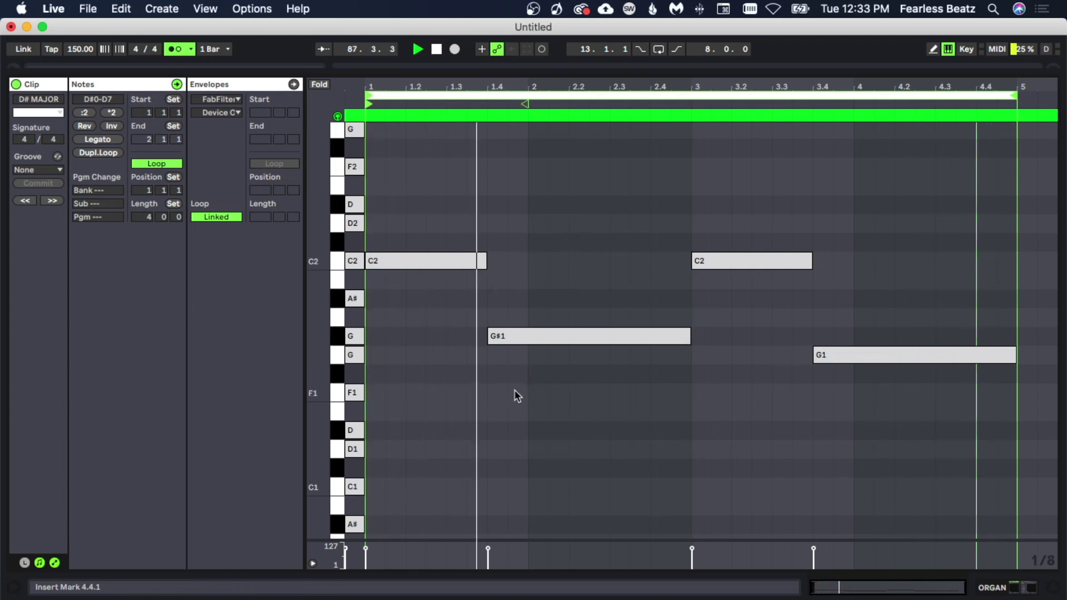
Step: Add a melody above the bass with D#4 on beat 2 and D4 on beat 3 of all four bars
{"action": "scroll", "coordinate": [502, 398], "scroll_direction": "up", "scroll_amount": 10}
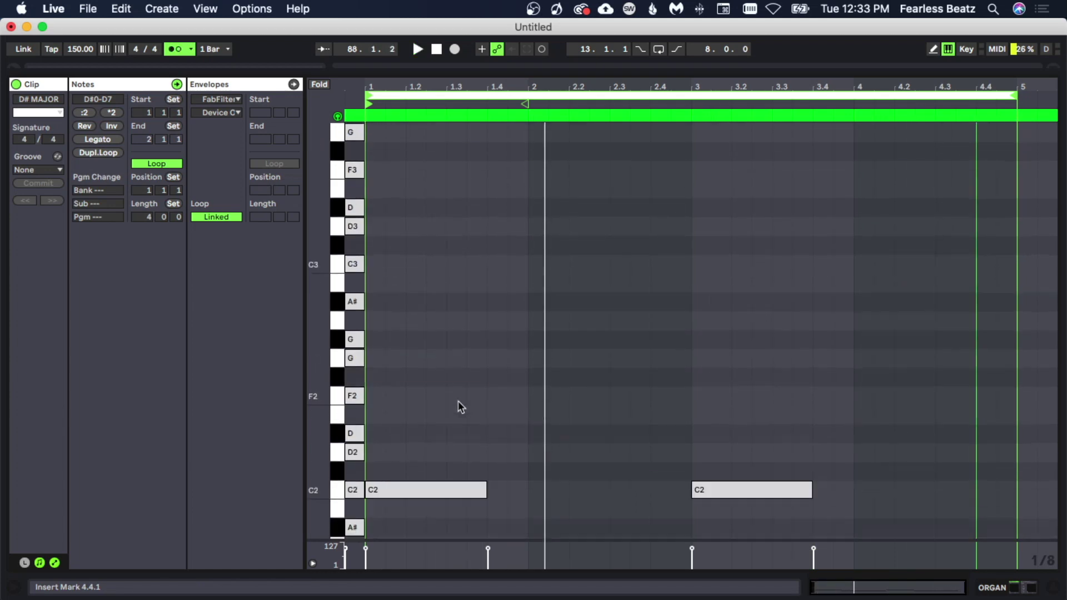
{"action": "scroll", "coordinate": [462, 396], "scroll_direction": "up", "scroll_amount": 4}
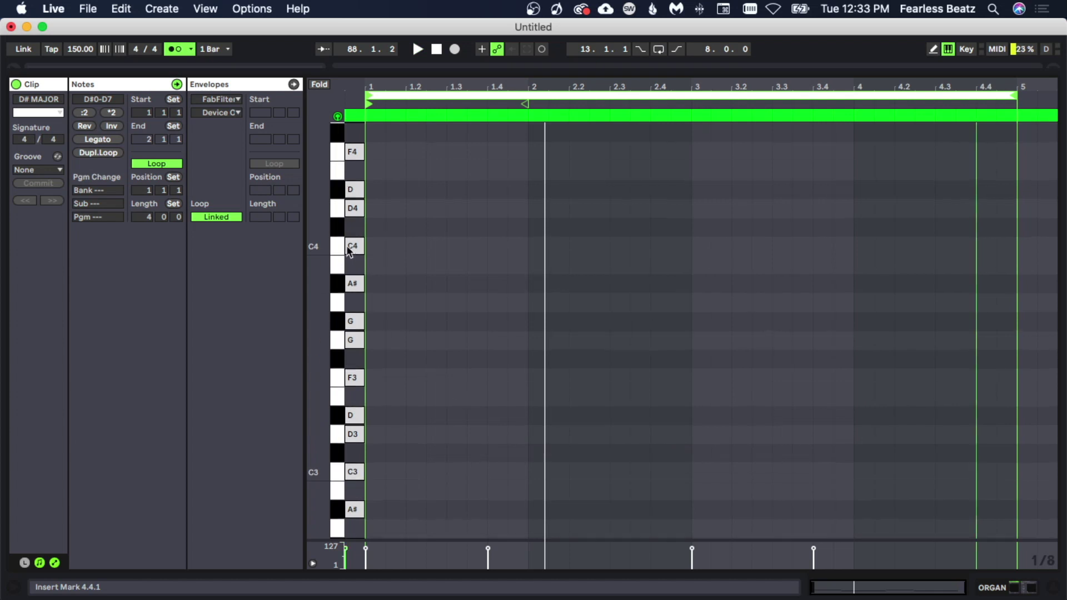
{"action": "scroll", "coordinate": [345, 234], "scroll_direction": "up", "scroll_amount": 2}
{"action": "left_click", "coordinate": [339, 219]}
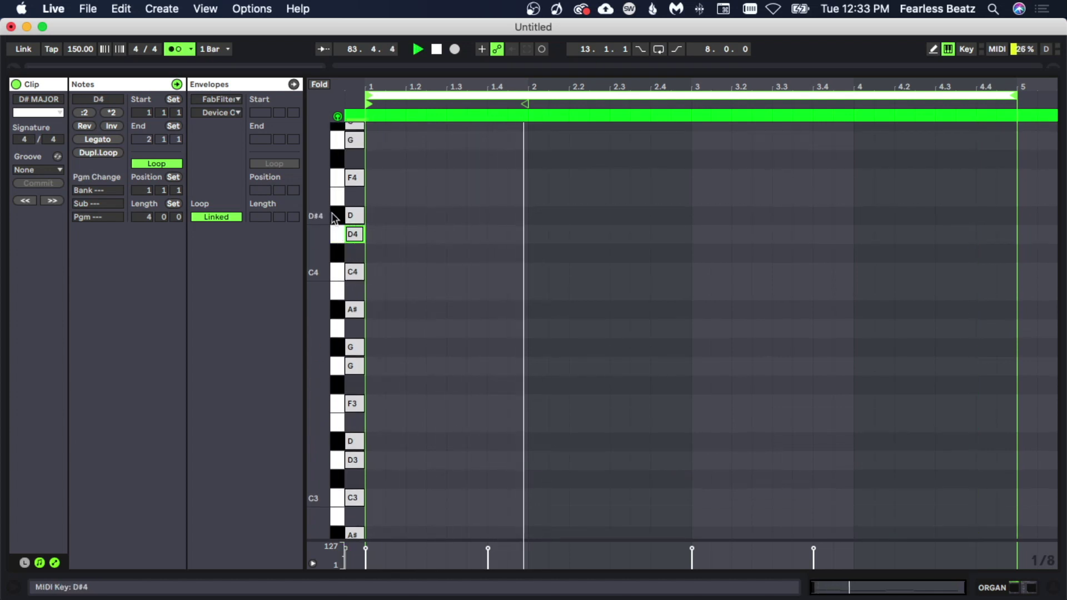
{"action": "double_click", "coordinate": [397, 216]}
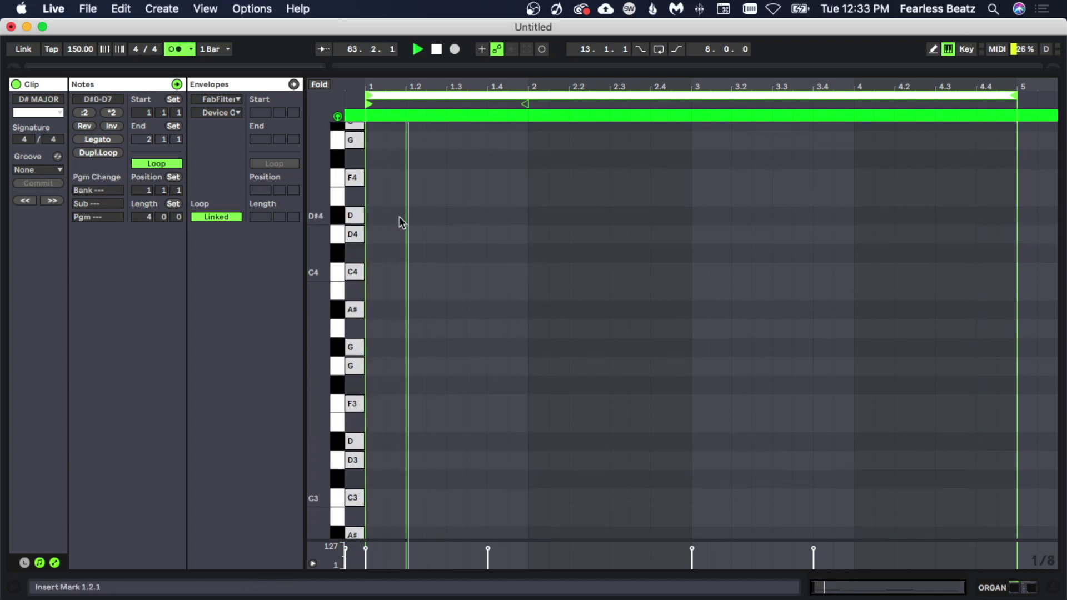
{"action": "left_click_drag", "start_coordinate": [396, 215], "coordinate": [415, 215]}
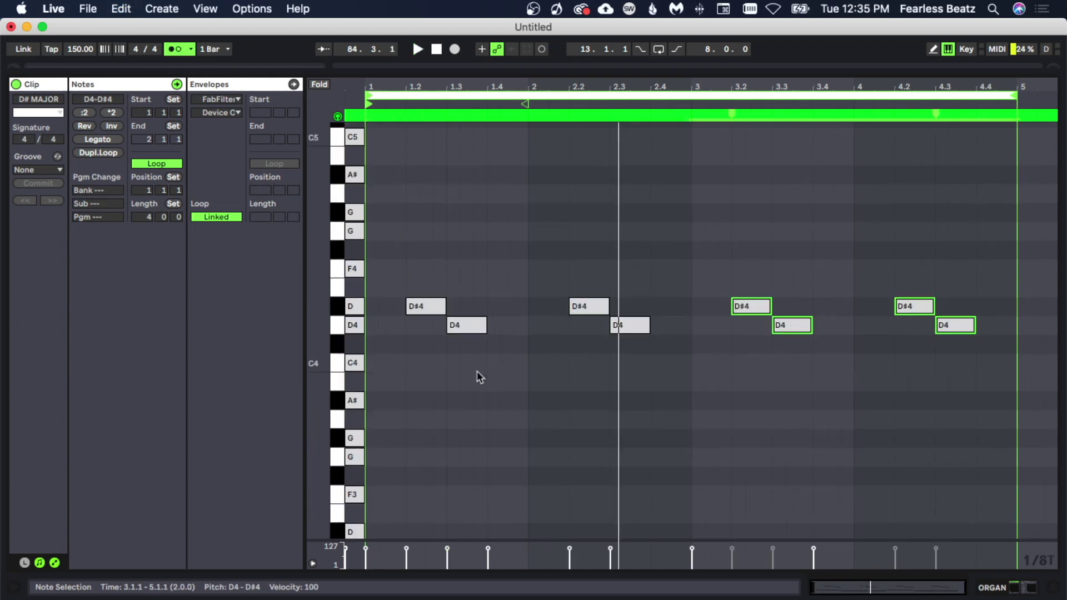
{"action": "left_click", "coordinate": [477, 375]}
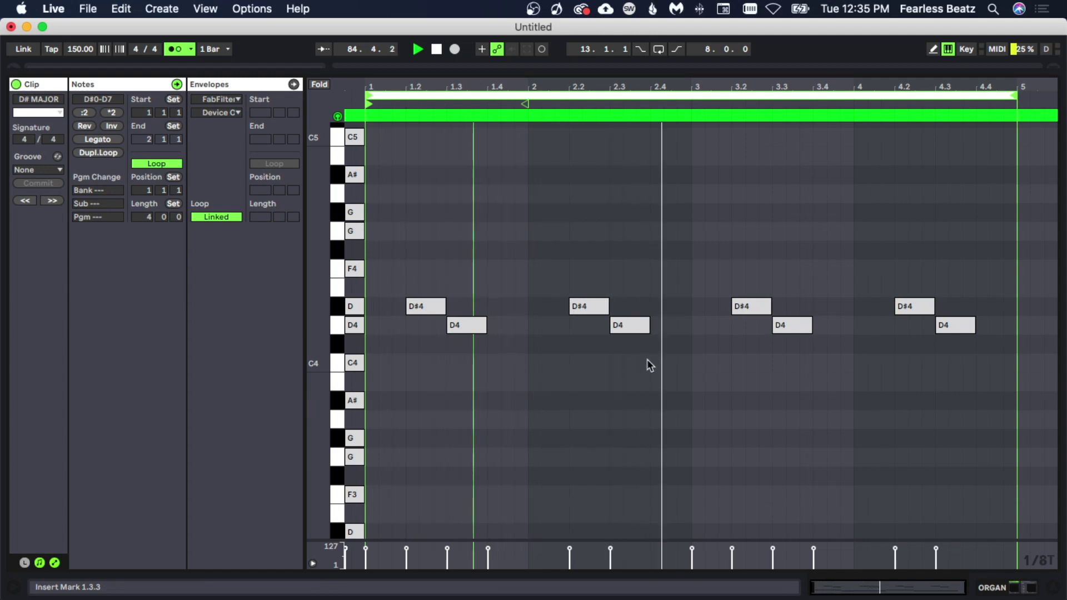
Step: Duplicate bar 2's D4 note onto beat 4, then undo a trial change to bar 1's D4 note
{"action": "left_click", "coordinate": [646, 326]}
{"action": "key", "text": "super+d"}
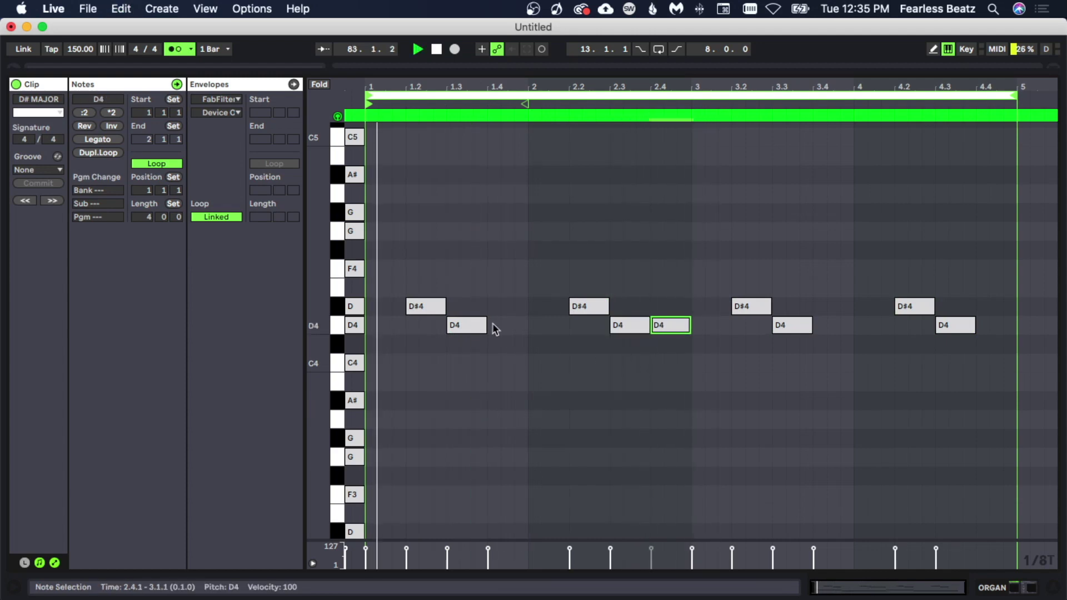
{"action": "left_click_drag", "start_coordinate": [480, 330], "coordinate": [568, 344]}
{"action": "key", "text": "super+z"}
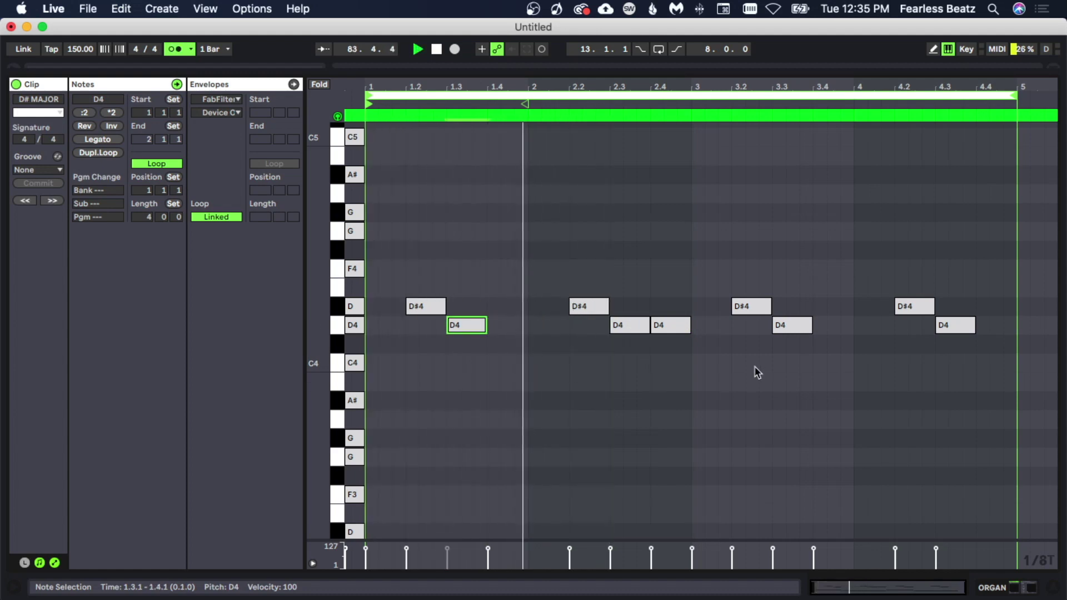
Step: Vary the melody with a G#3 note at 2.4 and a closing G3 note from 4.3, and play it back
{"action": "key", "text": "space"}
{"action": "double_click", "coordinate": [982, 363]}
{"action": "left_click", "coordinate": [984, 421]}
{"action": "key", "text": "space"}
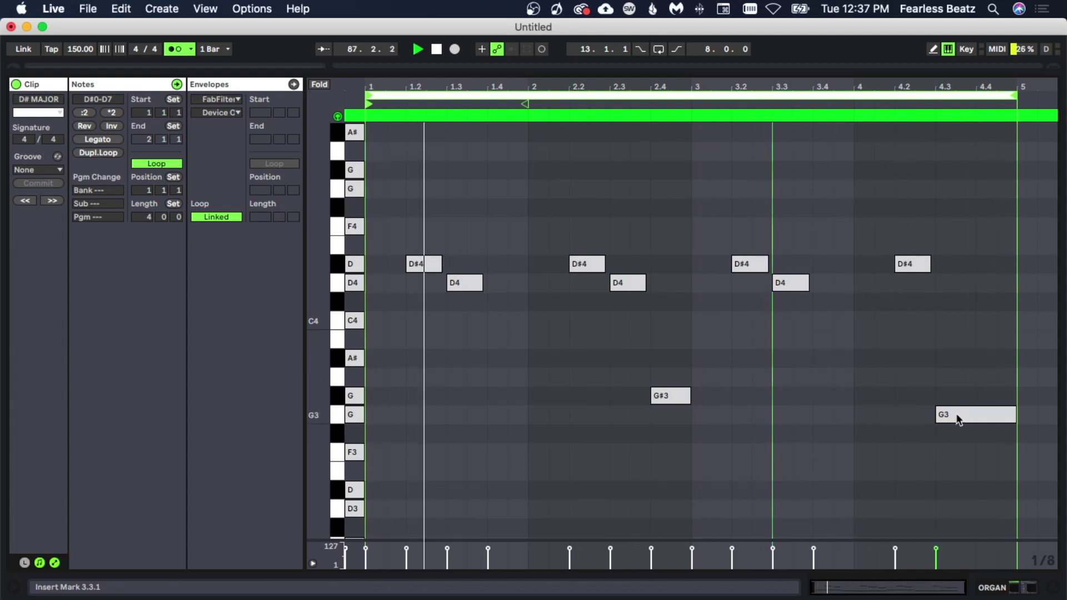
{"action": "scroll", "coordinate": [716, 386], "scroll_direction": "down", "scroll_amount": 1}
{"action": "left_click_drag", "start_coordinate": [425, 187], "coordinate": [960, 416]}
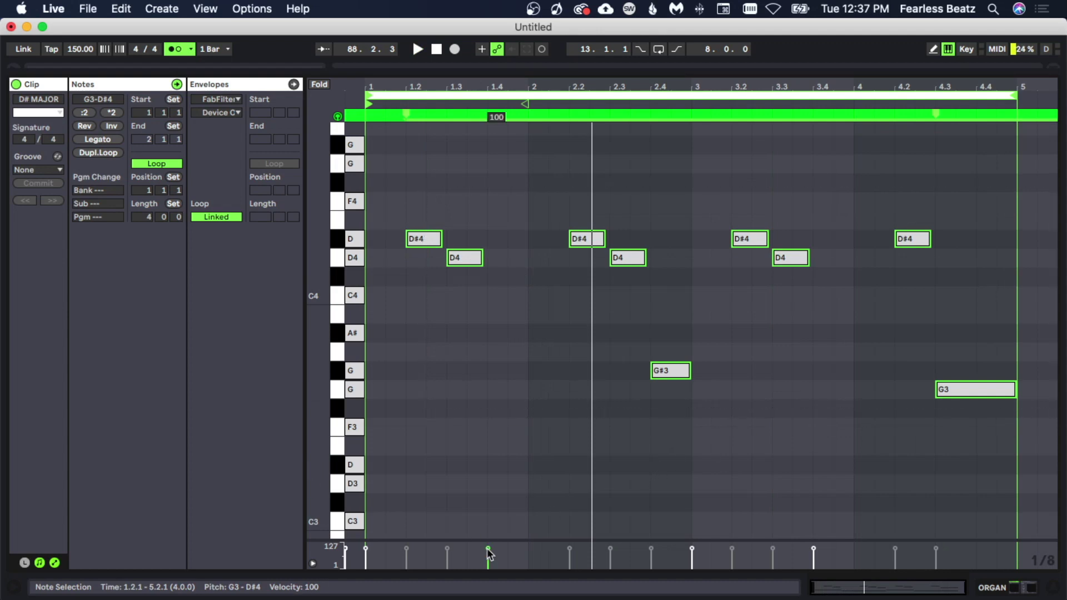
{"action": "left_click_drag", "start_coordinate": [488, 548], "coordinate": [488, 556]}
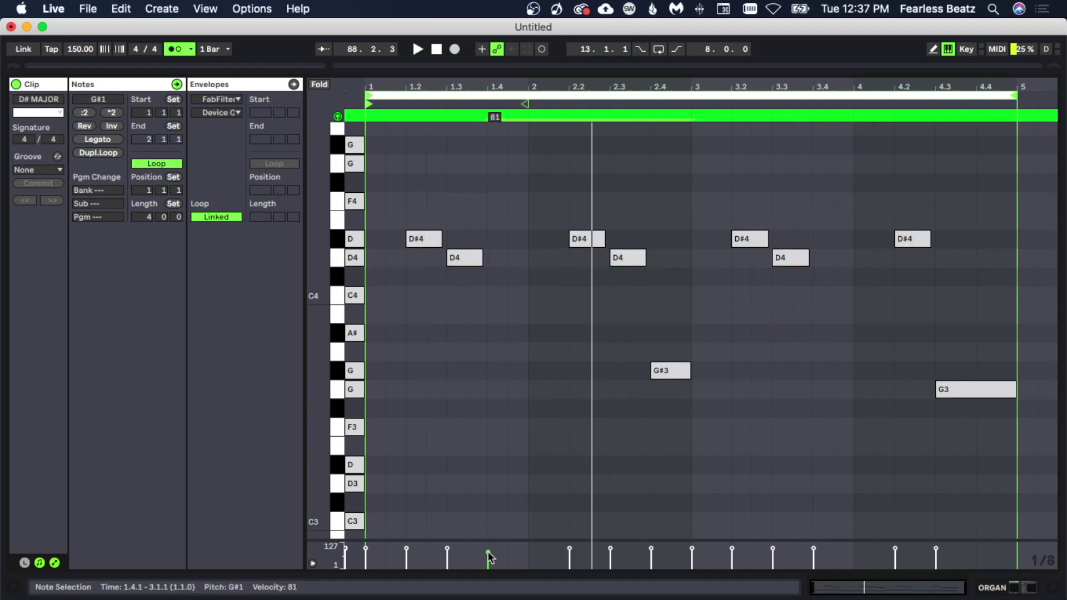
{"action": "key", "text": "super+z"}
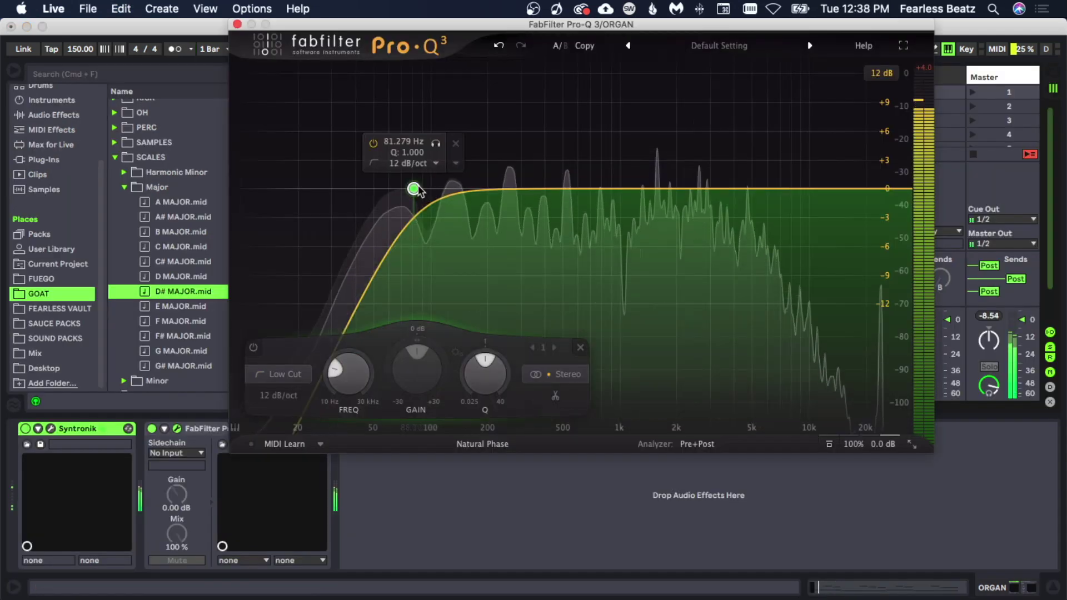
Step: Raise the ORGAN track's Pro-Q 3 low-cut frequency and adjust the mix of a Soundtoys EffectRack using the Liquid Vibe preset
{"action": "left_click_drag", "start_coordinate": [412, 188], "coordinate": [500, 184]}
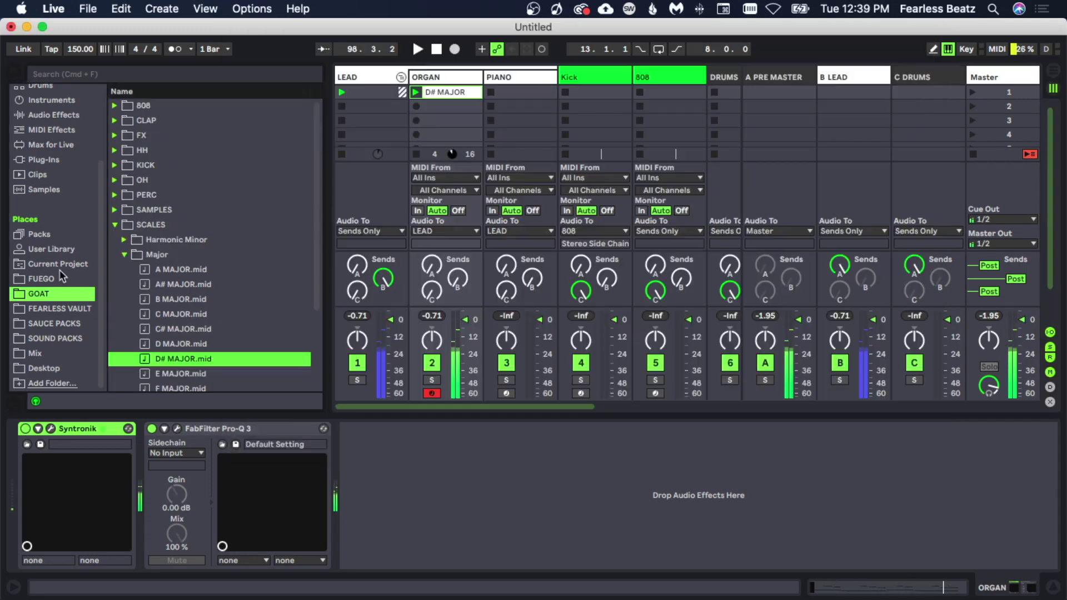
{"action": "left_click", "coordinate": [59, 280]}
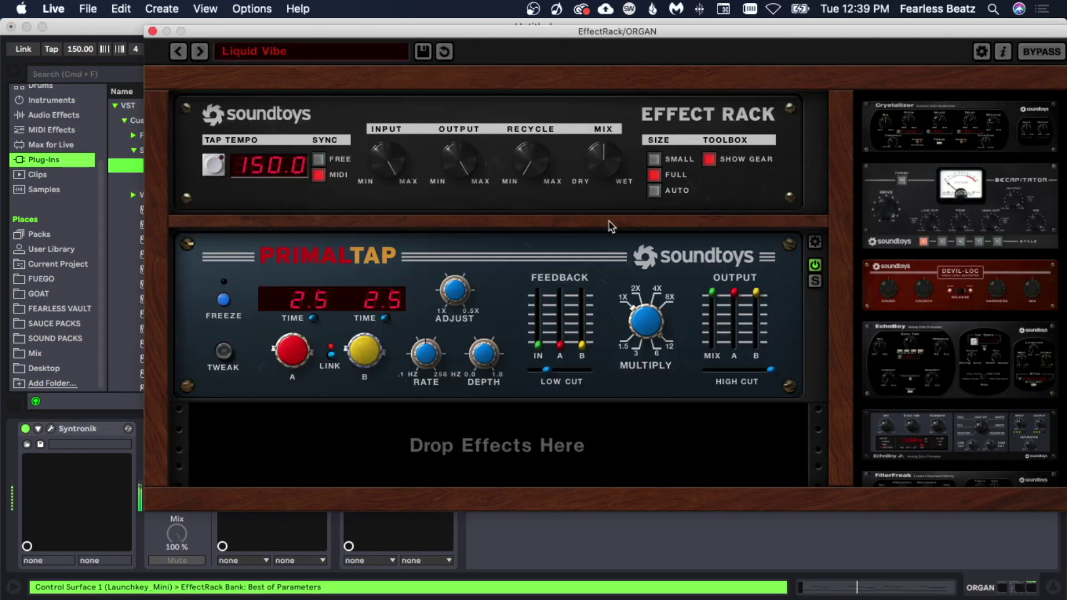
{"action": "left_click_drag", "start_coordinate": [603, 166], "coordinate": [602, 171]}
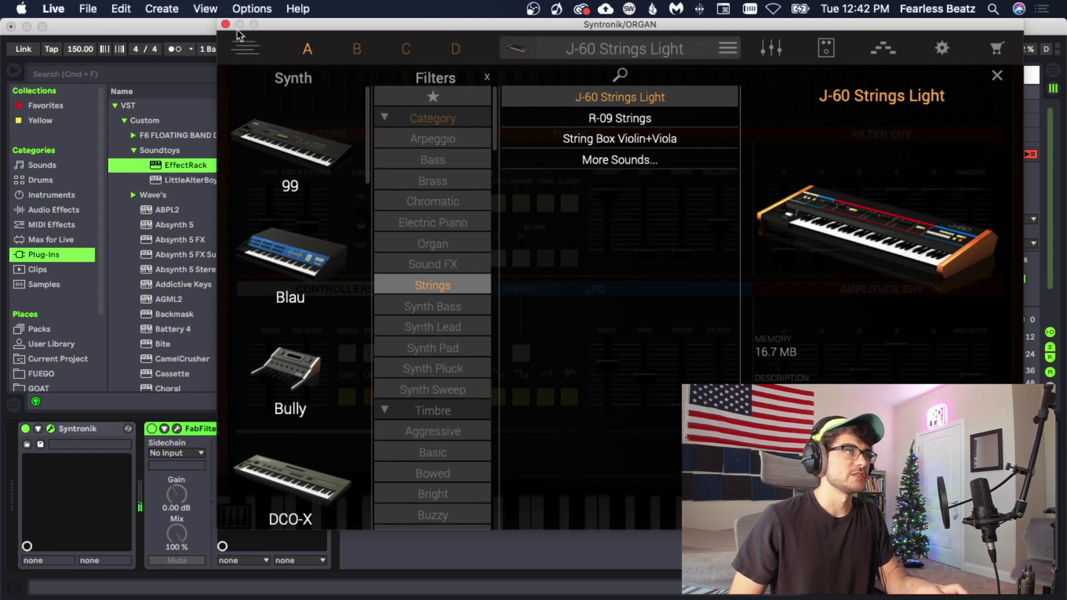
Step: Hide the Syntronik window, launch the D# MAJOR clip on the second ORGAN track and solo that track
{"action": "key", "text": "super+alt+p"}
{"action": "key", "text": "Left"}
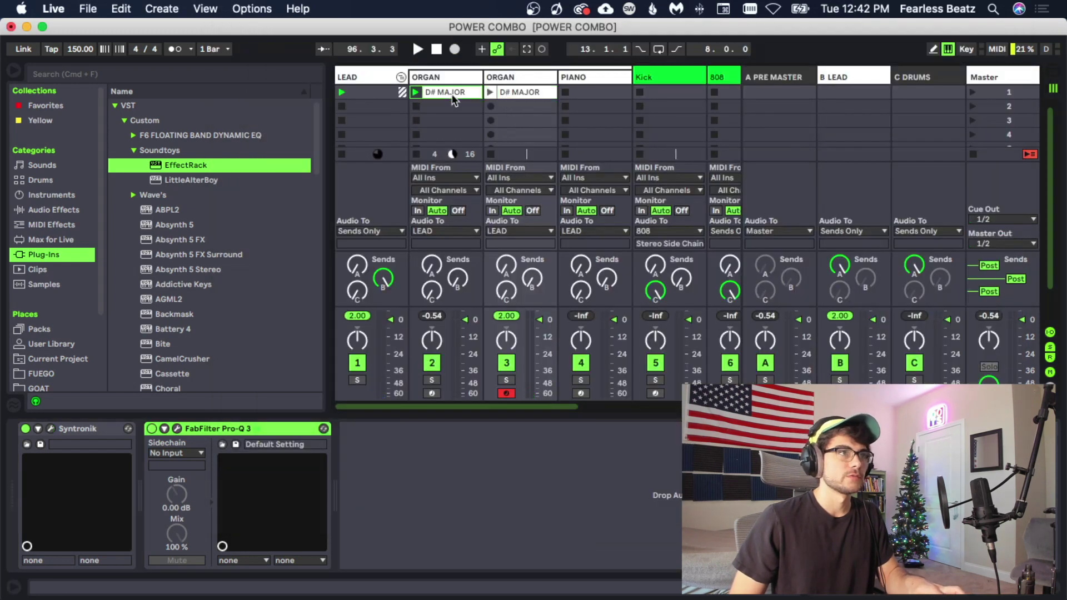
{"action": "left_click", "coordinate": [532, 91]}
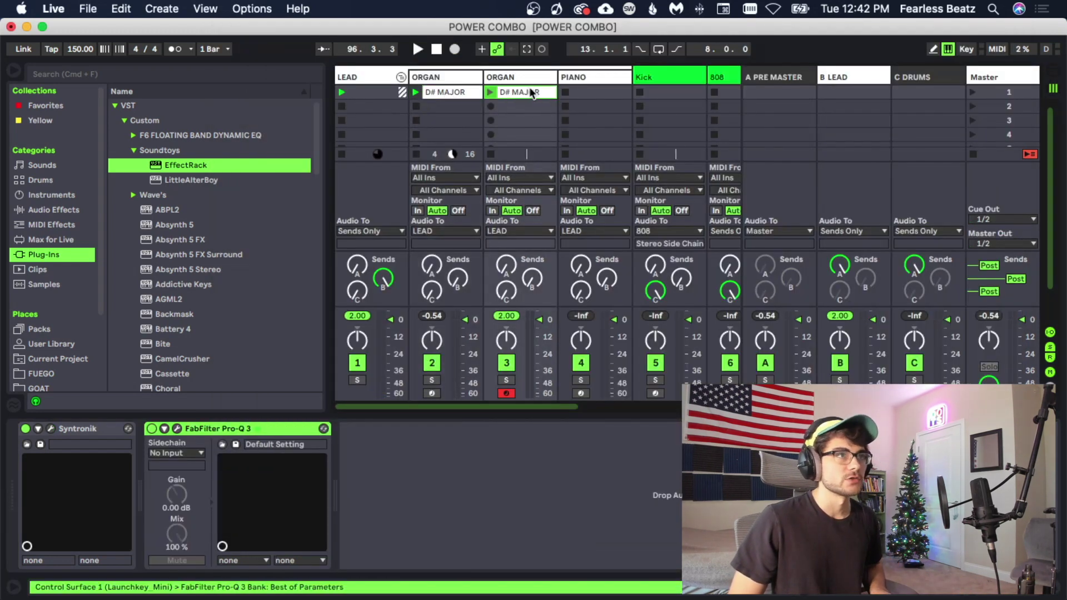
{"action": "left_click", "coordinate": [490, 92]}
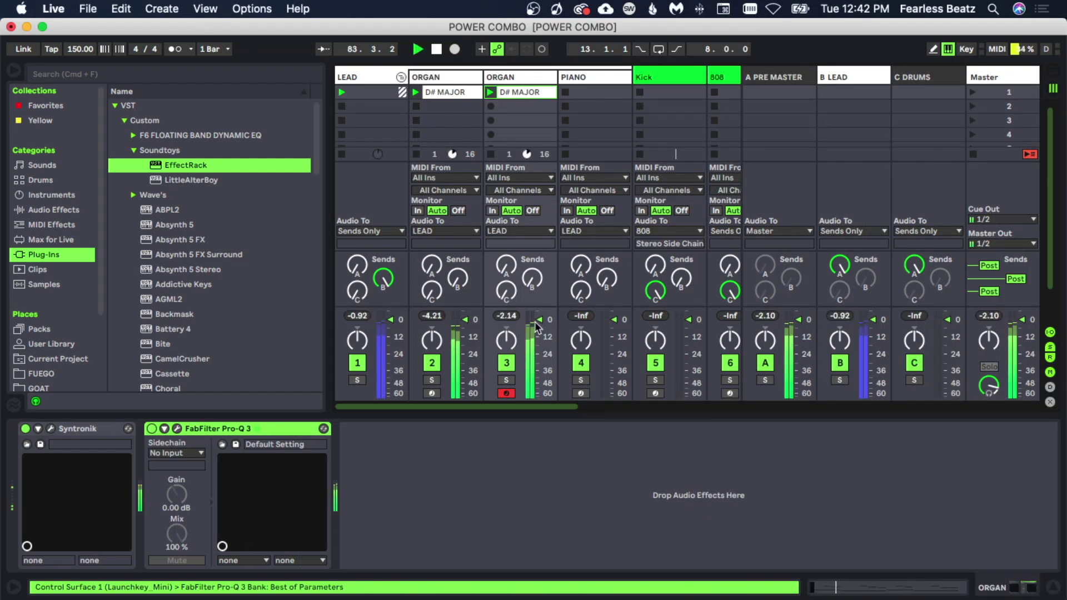
{"action": "left_click", "coordinate": [507, 380]}
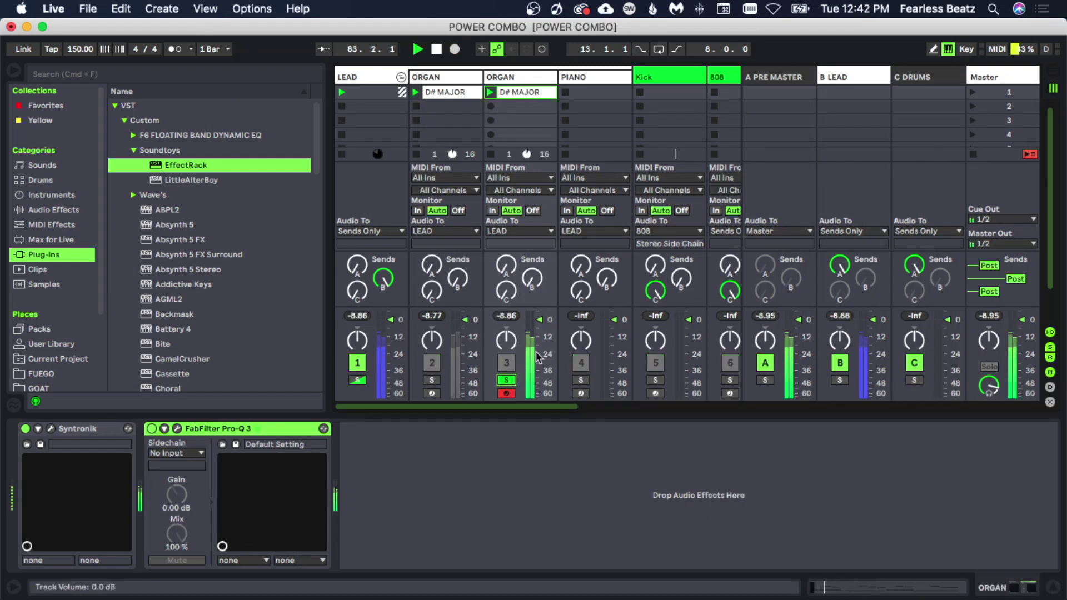
Step: Transpose all notes in the second ORGAN track's D# MAJOR clip up one octave and play it back
{"action": "key", "text": "space"}
{"action": "double_click", "coordinate": [525, 93]}
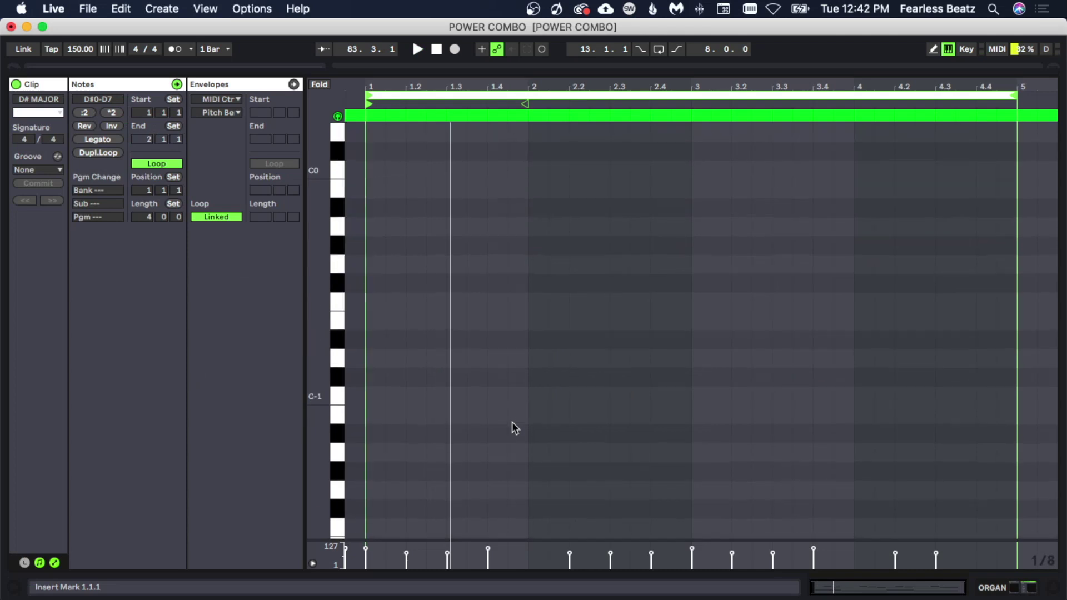
{"action": "scroll", "coordinate": [364, 332], "scroll_direction": "up", "scroll_amount": 4}
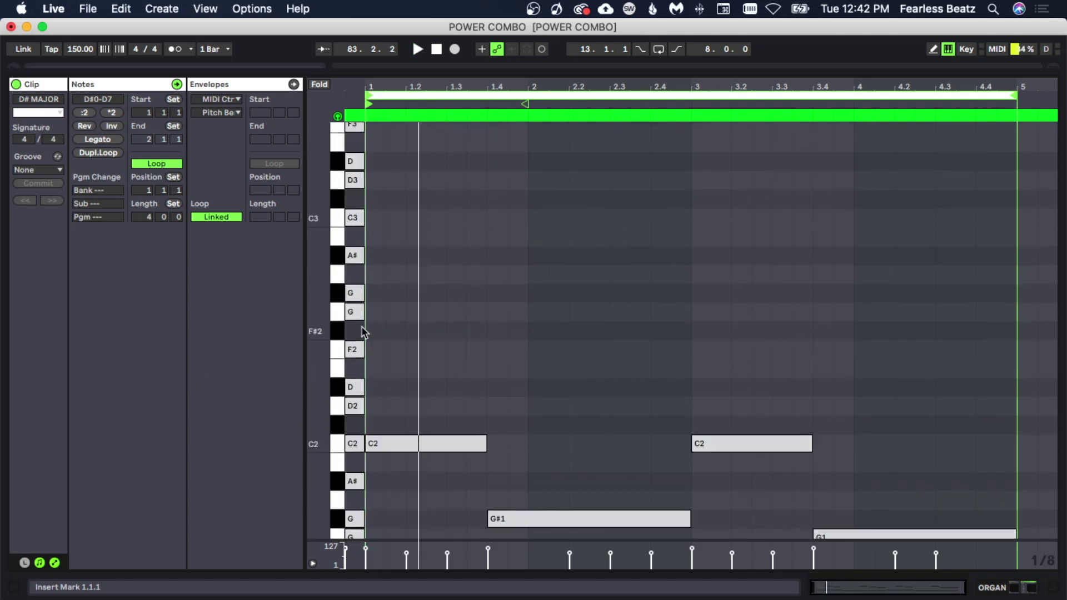
{"action": "left_click_drag", "start_coordinate": [315, 309], "coordinate": [315, 281]}
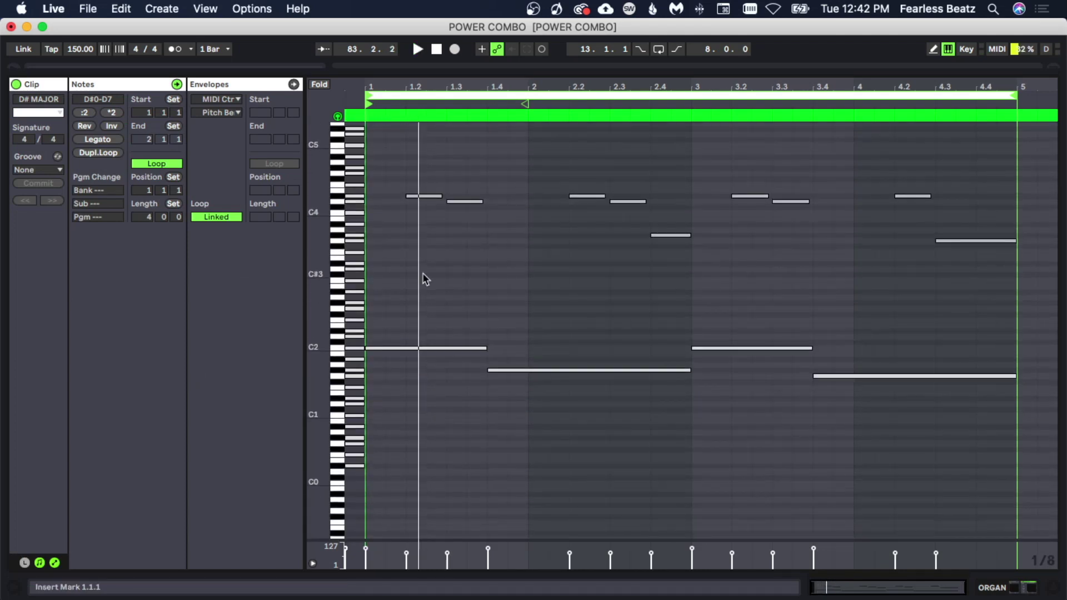
{"action": "key", "text": "super+a"}
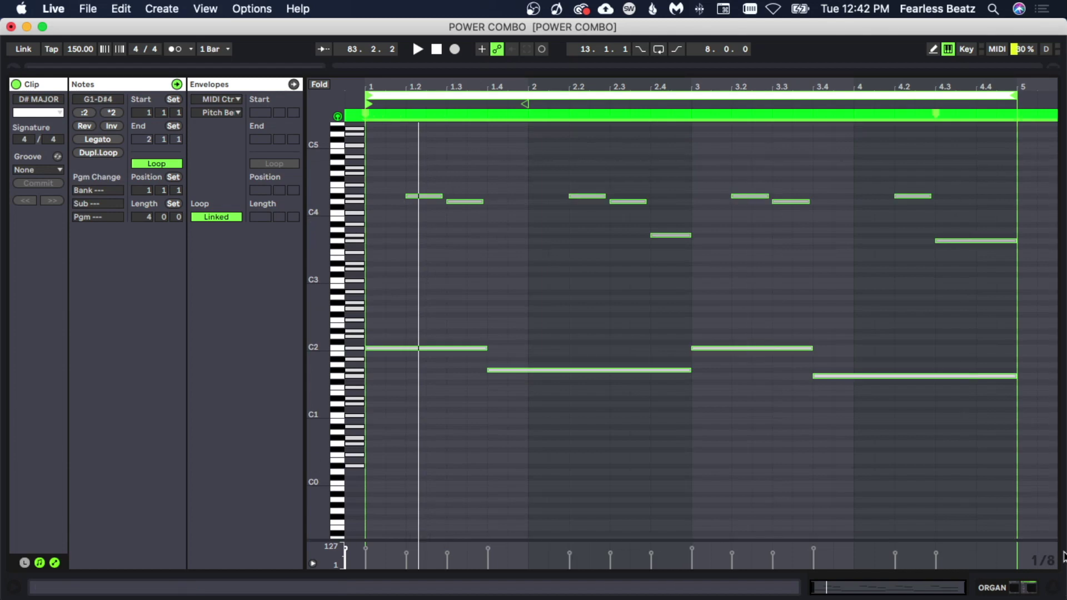
{"action": "key", "text": "shift+Up"}
{"action": "key", "text": "space"}
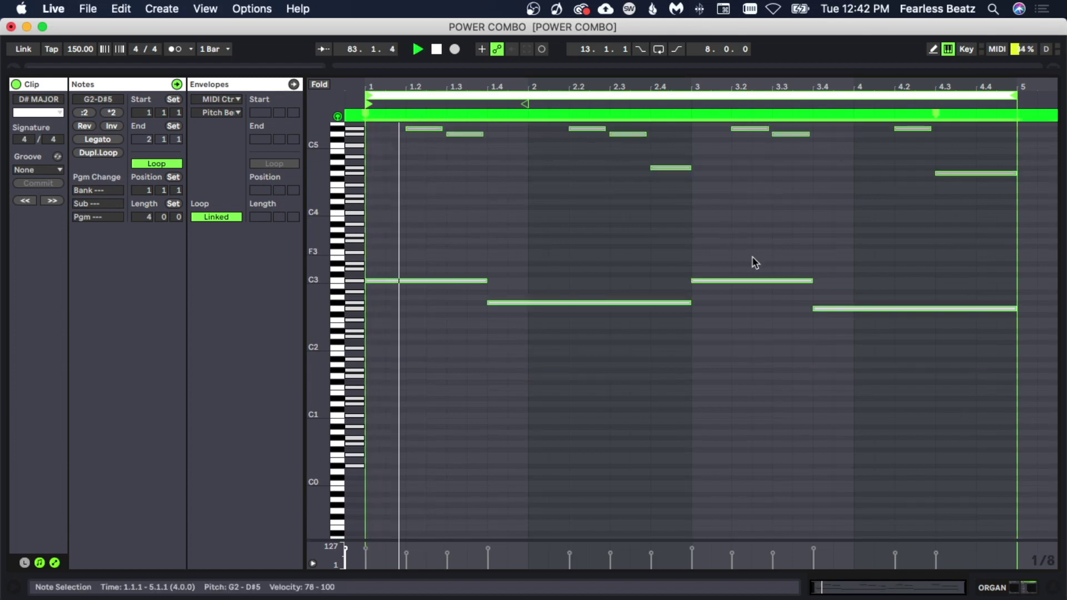
Step: Lower the second ORGAN track's volume to -8.0 dB and take it out of solo
{"action": "left_click", "coordinate": [1025, 585]}
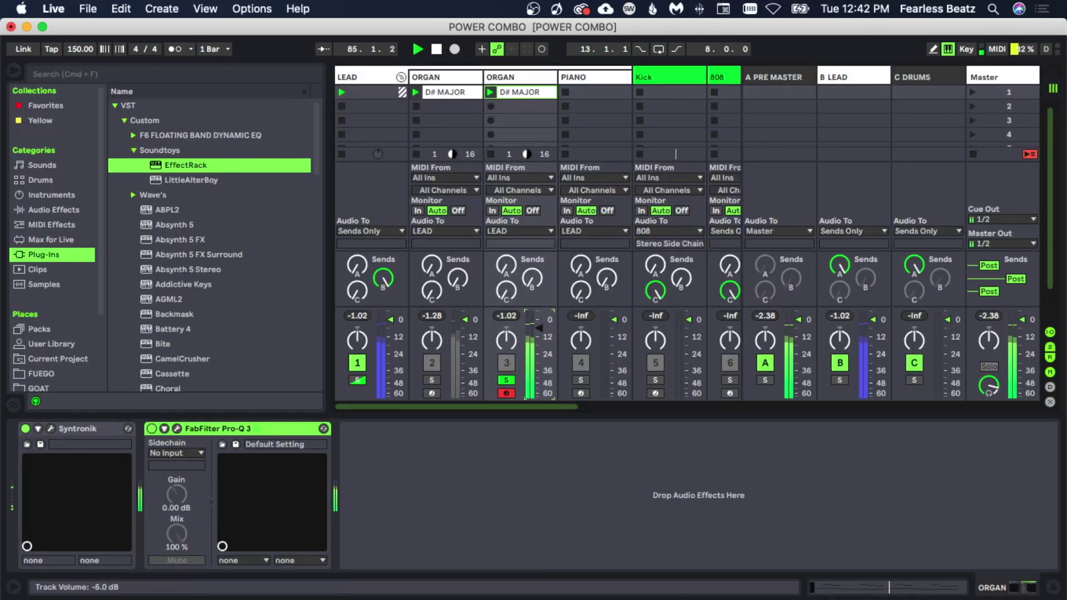
{"action": "left_click", "coordinate": [507, 380]}
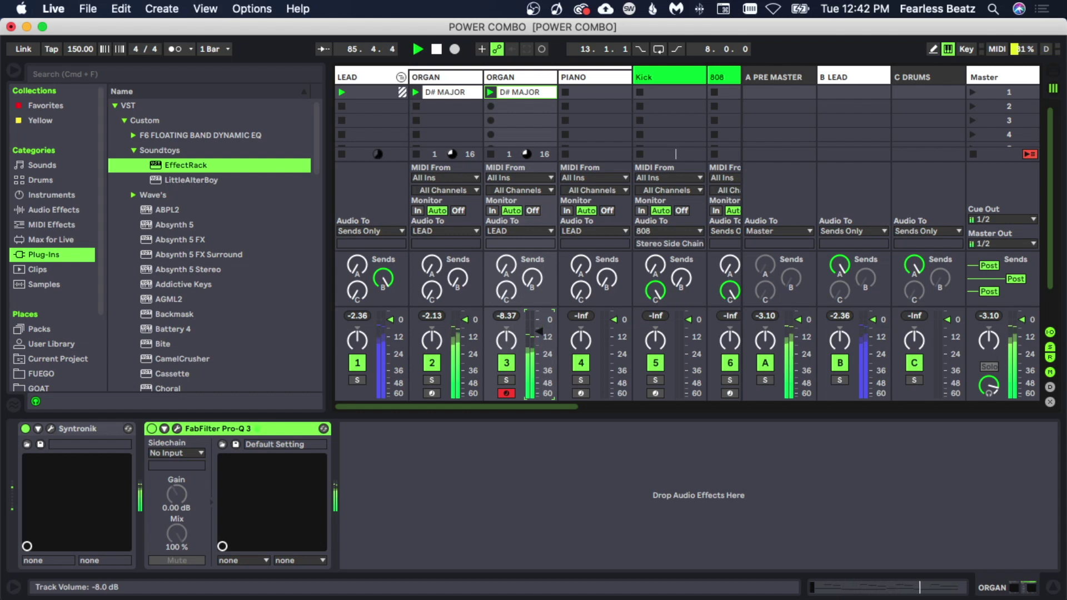
Step: Transpose the bass notes in the second ORGAN track's D# MAJOR clip down one octave
{"action": "double_click", "coordinate": [539, 91]}
{"action": "left_click_drag", "start_coordinate": [412, 186], "coordinate": [1061, 373]}
{"action": "key", "text": "shift+Down"}
{"action": "key", "text": "space"}
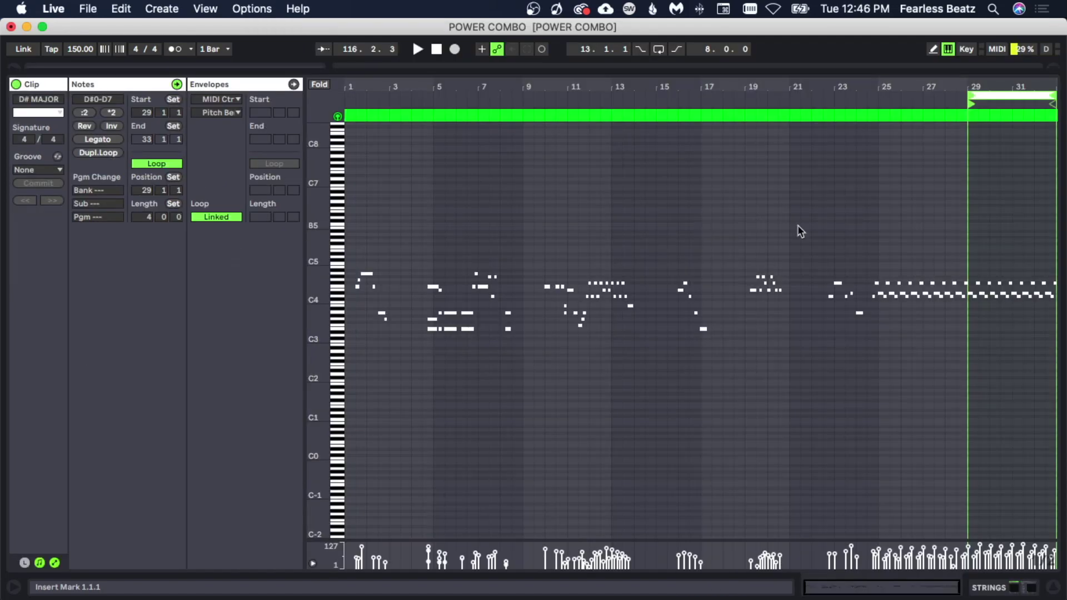
Step: Duplicate the notes in bars 29 to 32 of the STRINGS clip one octave lower and play the loop
{"action": "key", "text": "space"}
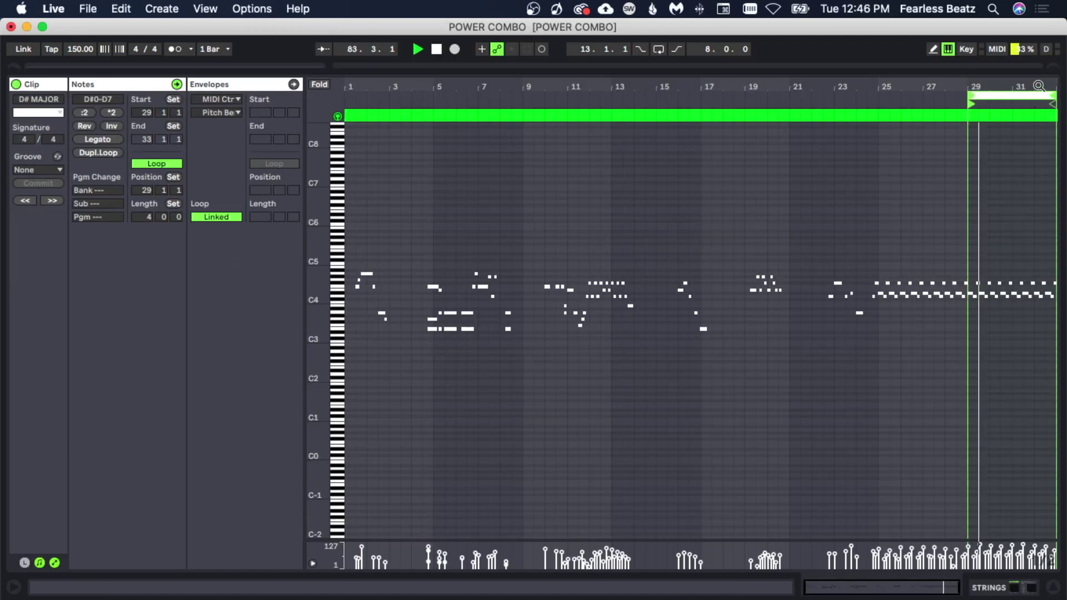
{"action": "key", "text": "plus"}
{"action": "key", "text": "plus"}
{"action": "key", "text": "plus"}
{"action": "key", "text": "plus"}
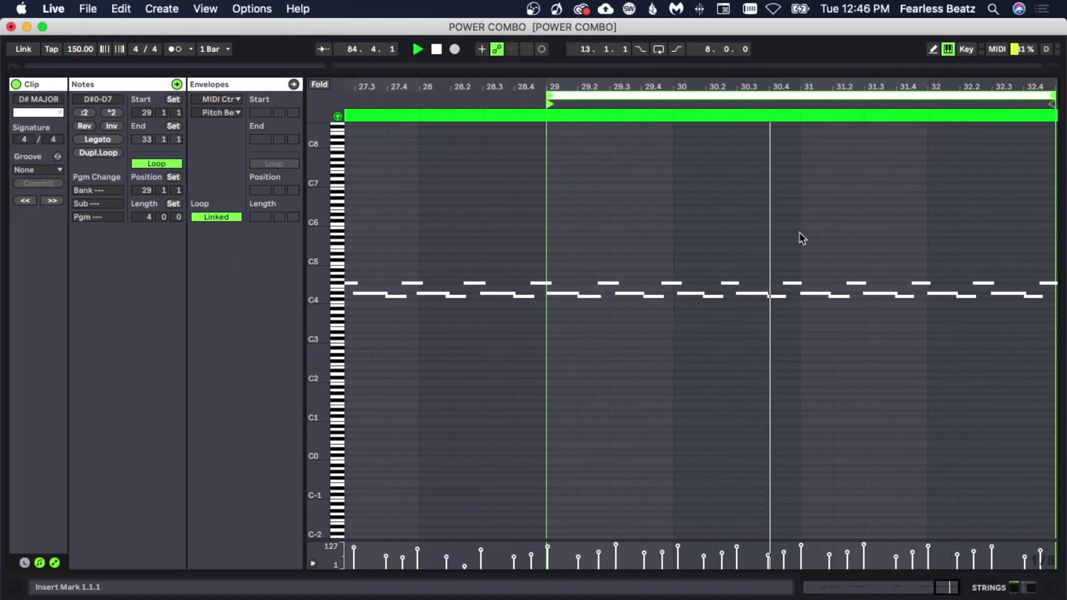
{"action": "key", "text": "space"}
{"action": "key", "text": "super+a"}
{"action": "key", "text": "z"}
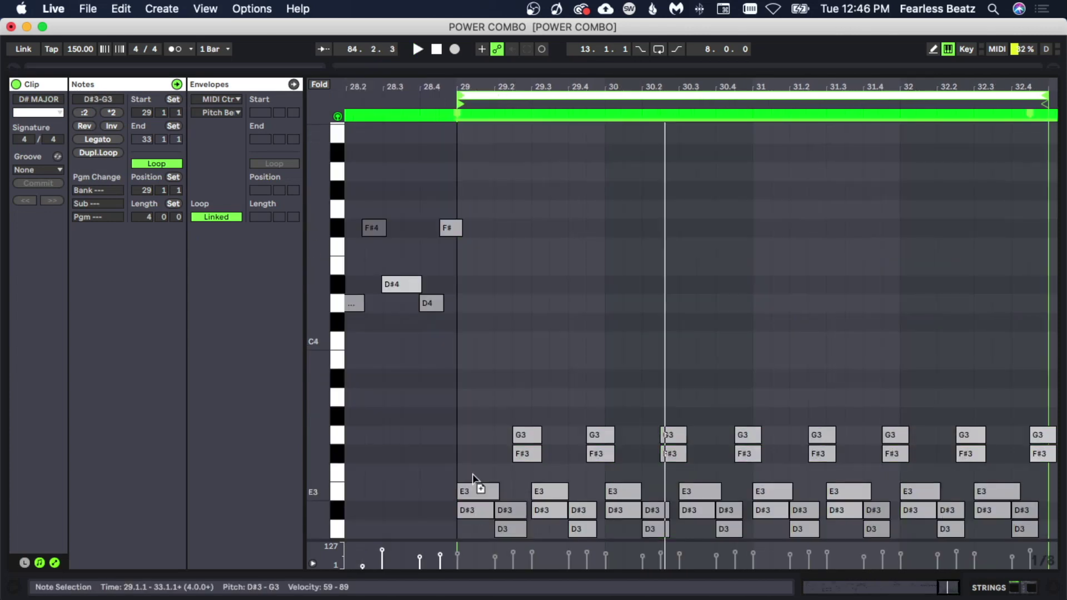
{"action": "key", "text": "space"}
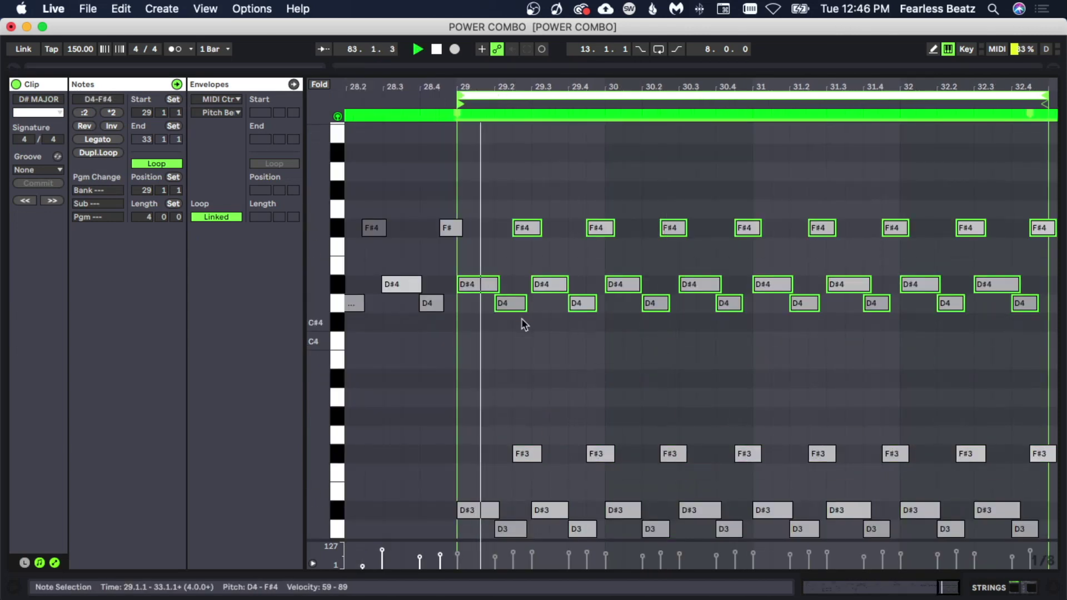
Step: Transpose the selected D4 to F#4 notes in the STRINGS clip's loop up one octave
{"action": "scroll", "coordinate": [523, 323], "scroll_direction": "up", "scroll_amount": 3}
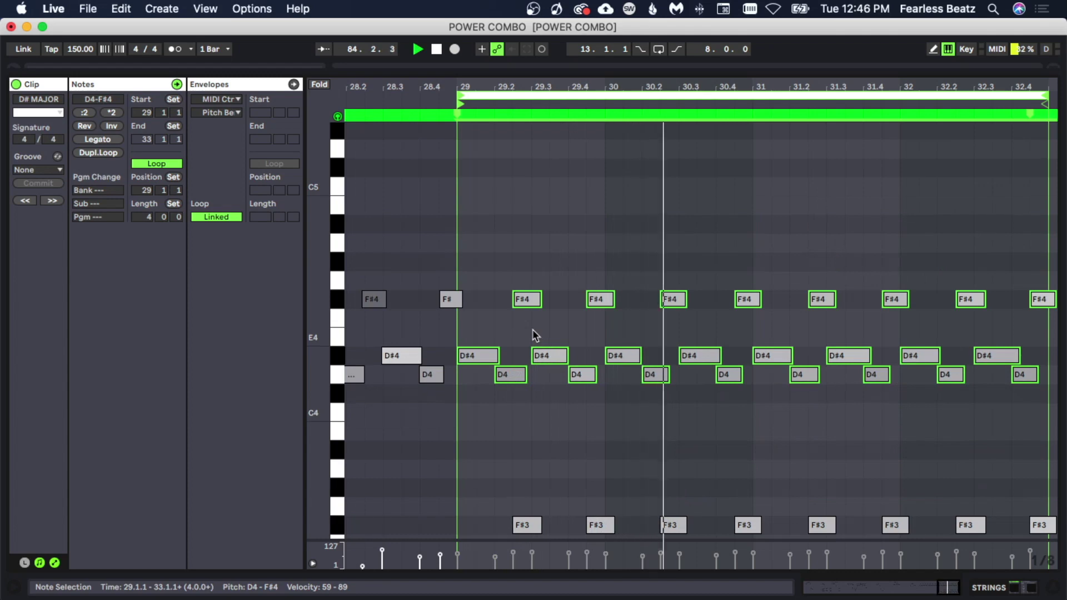
{"action": "scroll", "coordinate": [507, 347], "scroll_direction": "up", "scroll_amount": 1}
{"action": "key", "text": "shift+Up"}
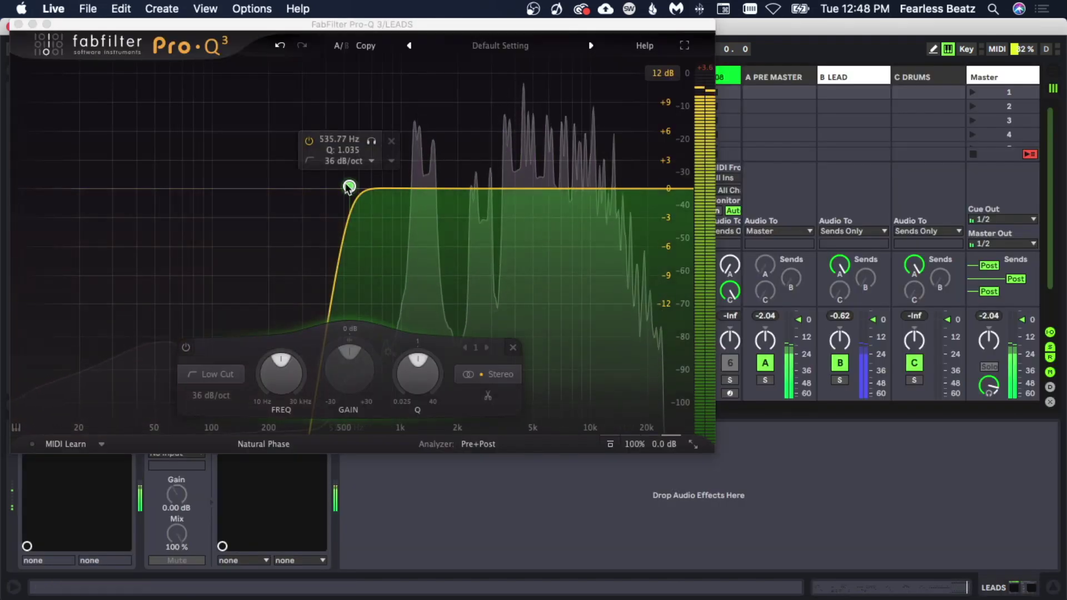
Step: Lower the low-cut frequency in the LEADS track's Pro-Q 3
{"action": "left_click_drag", "start_coordinate": [349, 186], "coordinate": [318, 192]}
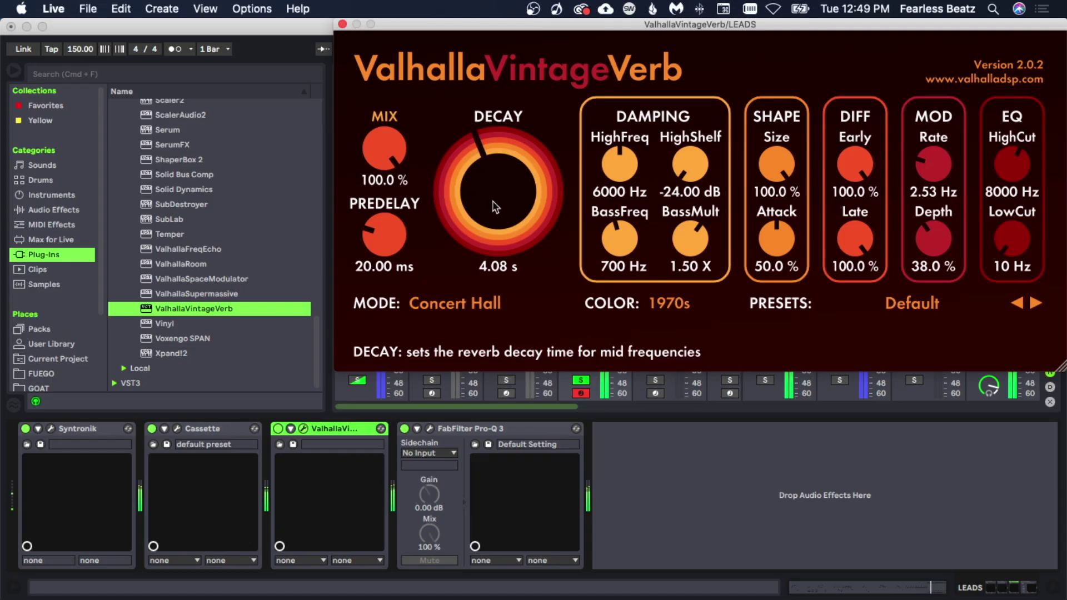
Step: Group the LEADS track's ValhallaVintageVerb into an Audio Effect Rack, show its chains and add a second chain
{"action": "left_click", "coordinate": [342, 25]}
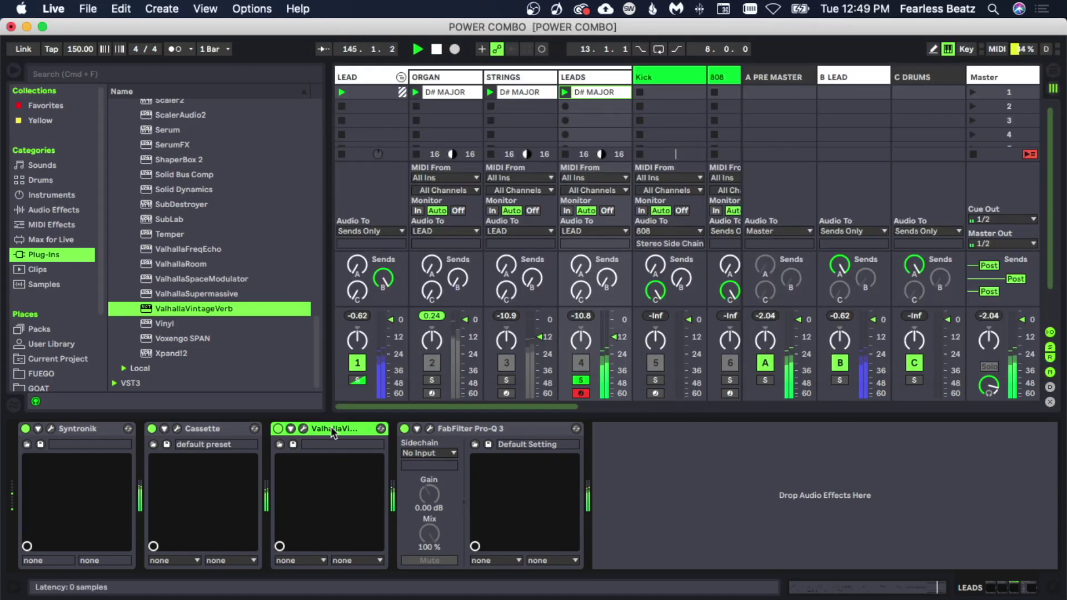
{"action": "key", "text": "super+c"}
{"action": "key", "text": "super+g"}
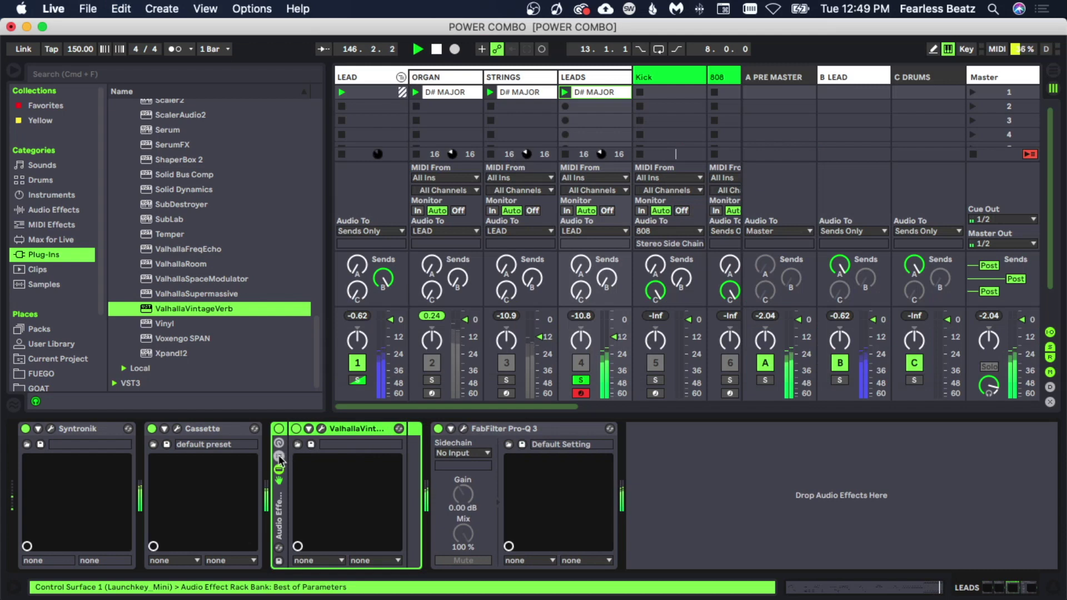
{"action": "left_click", "coordinate": [280, 457]}
{"action": "right_click", "coordinate": [335, 500]}
{"action": "left_click", "coordinate": [345, 506]}
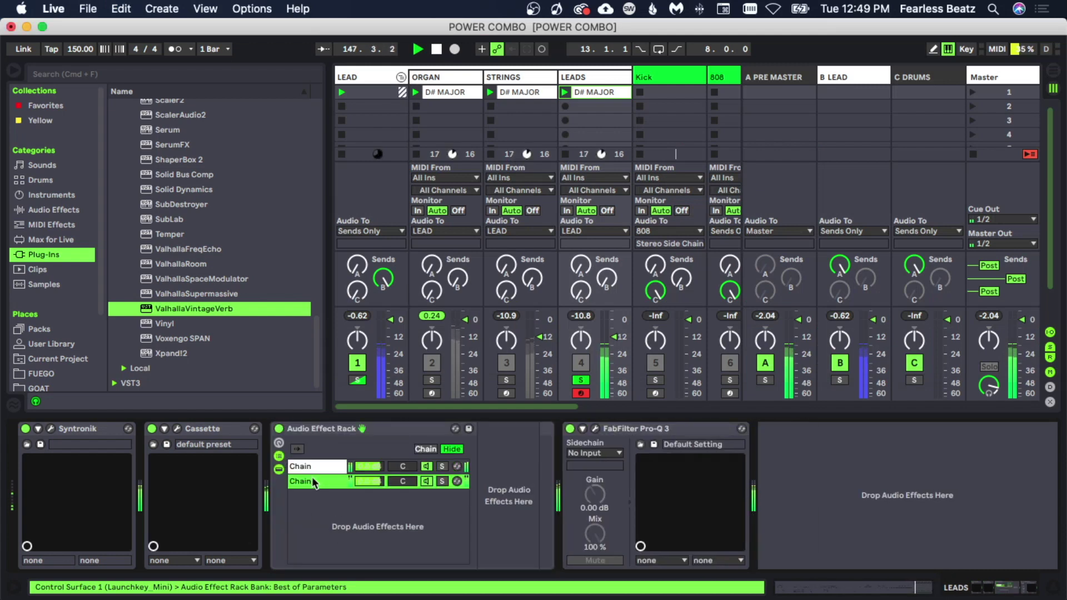
Step: Rename the rack's empty second chain DRY and set the reverb chain's pan to 2R
{"action": "key", "text": "super+r"}
{"action": "type", "text": "DR"}
{"action": "key", "text": "Return"}
{"action": "left_click", "coordinate": [396, 466]}
Step: Add a narrow bell cut of -2.73 dB at 1482.6 Hz with Q 8.772 in the LEADS track's Pro-Q 3
{"action": "left_click", "coordinate": [595, 428]}
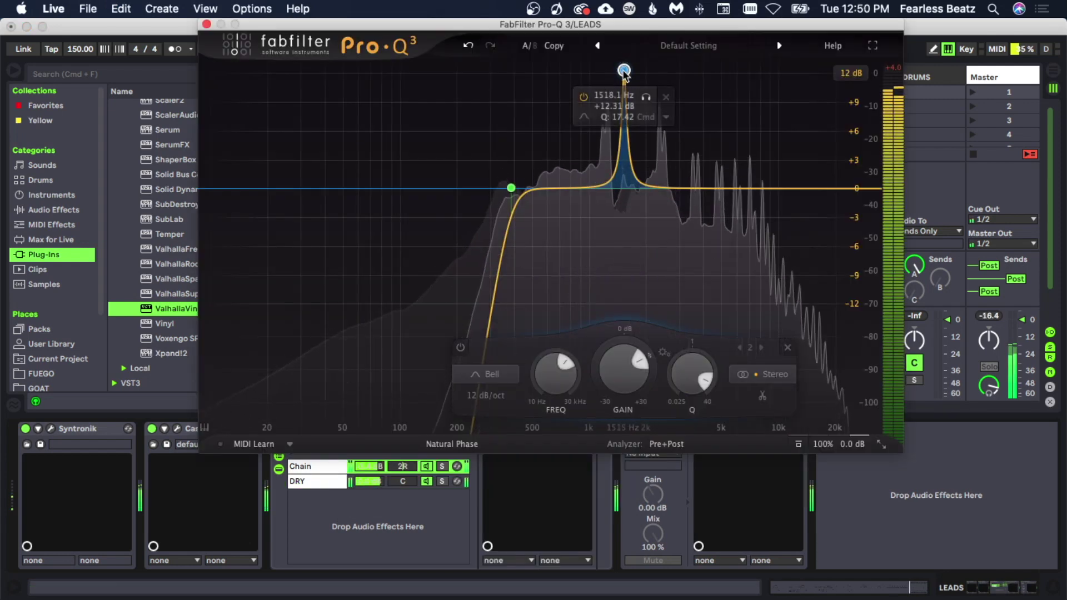
{"action": "left_click_drag", "start_coordinate": [623, 70], "coordinate": [621, 69]}
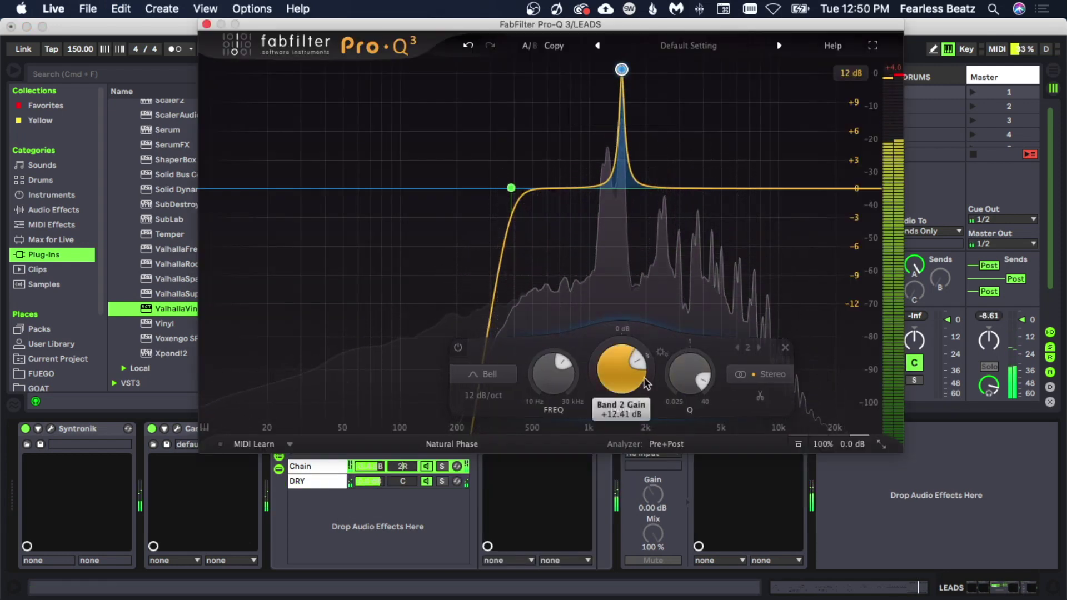
{"action": "left_click_drag", "start_coordinate": [621, 369], "coordinate": [603, 467]}
{"action": "left_click_drag", "start_coordinate": [610, 378], "coordinate": [606, 413]}
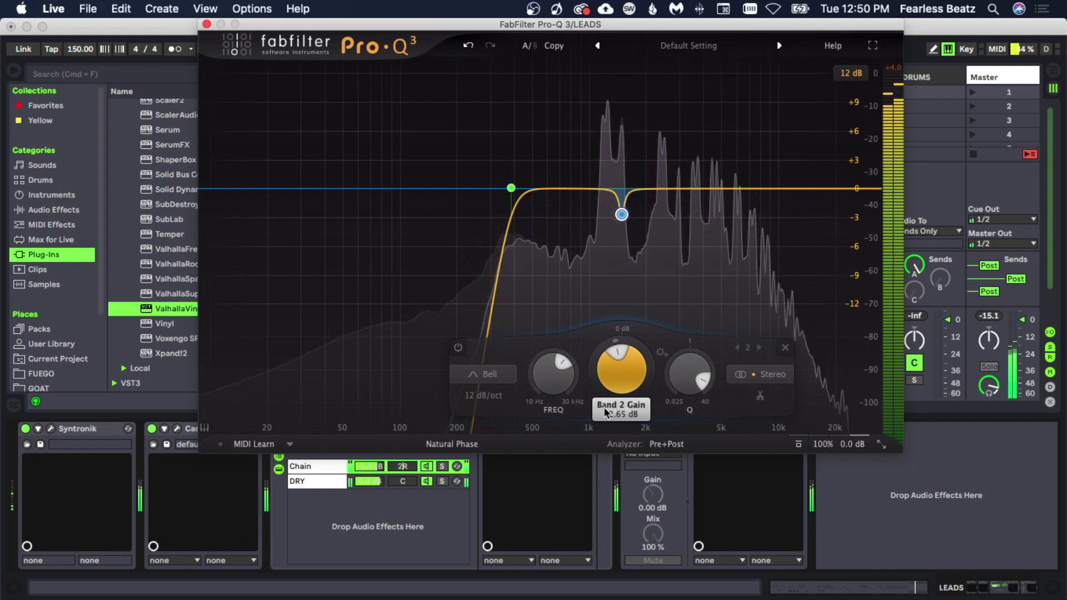
{"action": "left_click_drag", "start_coordinate": [680, 410], "coordinate": [675, 400]}
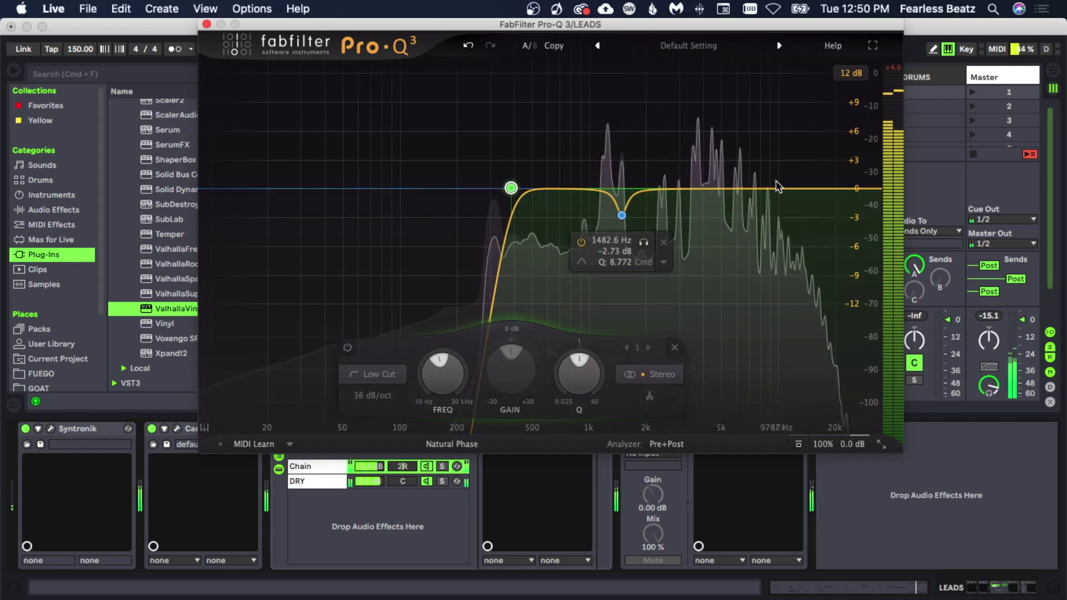
Step: Add a 24 dB/oct High Cut band at 7657.5 Hz in the LEADS track's Pro-Q 3
{"action": "left_click", "coordinate": [772, 201]}
{"action": "left_click", "coordinate": [556, 374]}
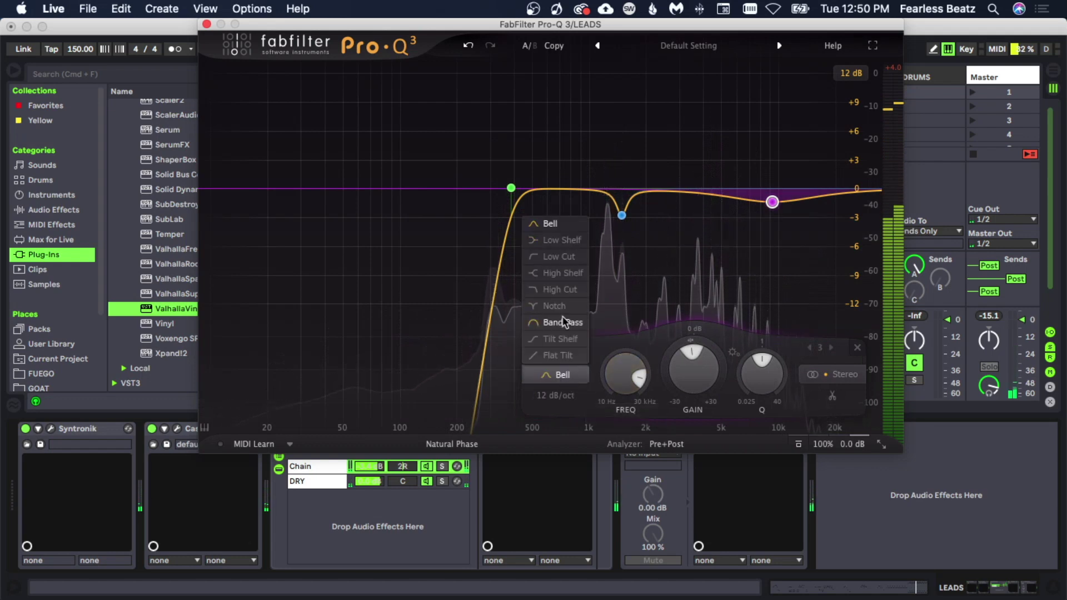
{"action": "left_click", "coordinate": [560, 290]}
{"action": "left_click", "coordinate": [552, 396]}
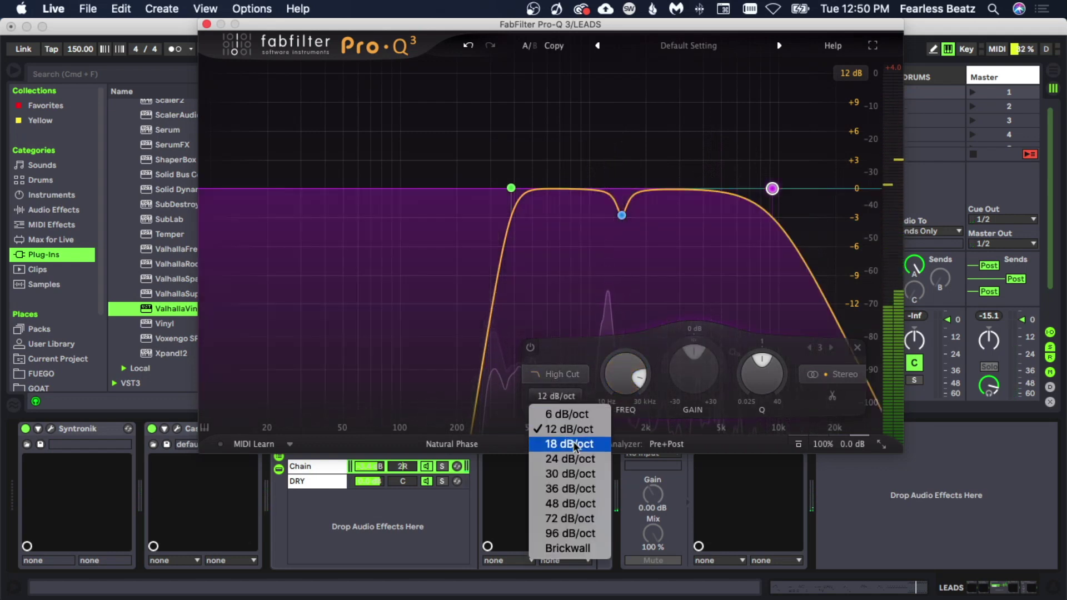
{"action": "left_click", "coordinate": [568, 460]}
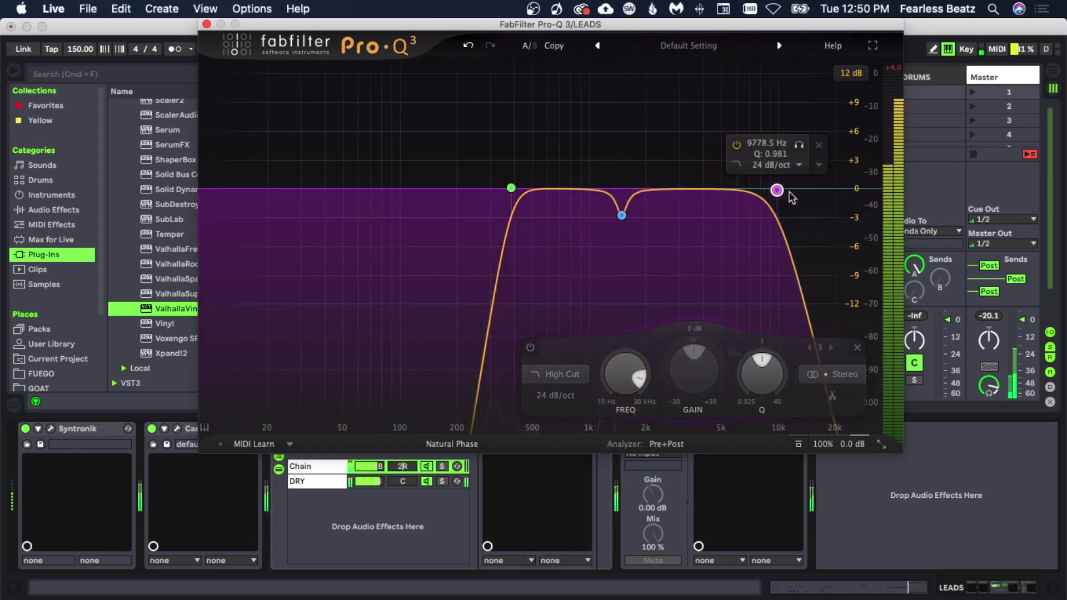
{"action": "mouse_move", "coordinate": [772, 188]}
{"action": "left_mouse_down"}
{"action": "mouse_move", "coordinate": [746, 189]}
{"action": "mouse_move", "coordinate": [757, 186]}
{"action": "left_mouse_up"}
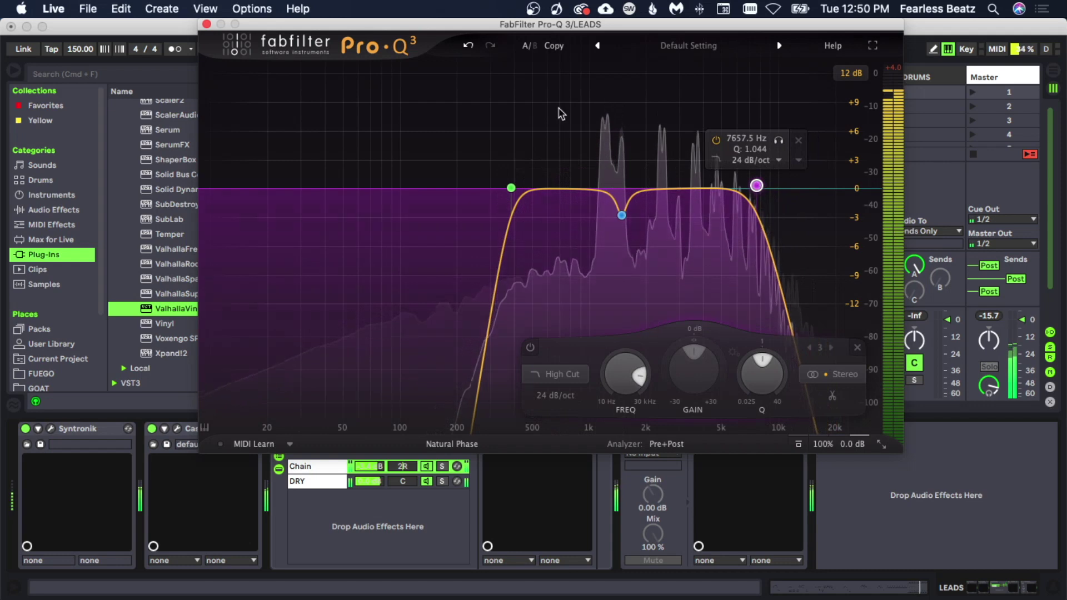
Step: Solo the STRINGS track and set the Low Cut in its Pro-Q 3 to 350.53 Hz at 30 dB/oct
{"action": "left_click", "coordinate": [206, 24]}
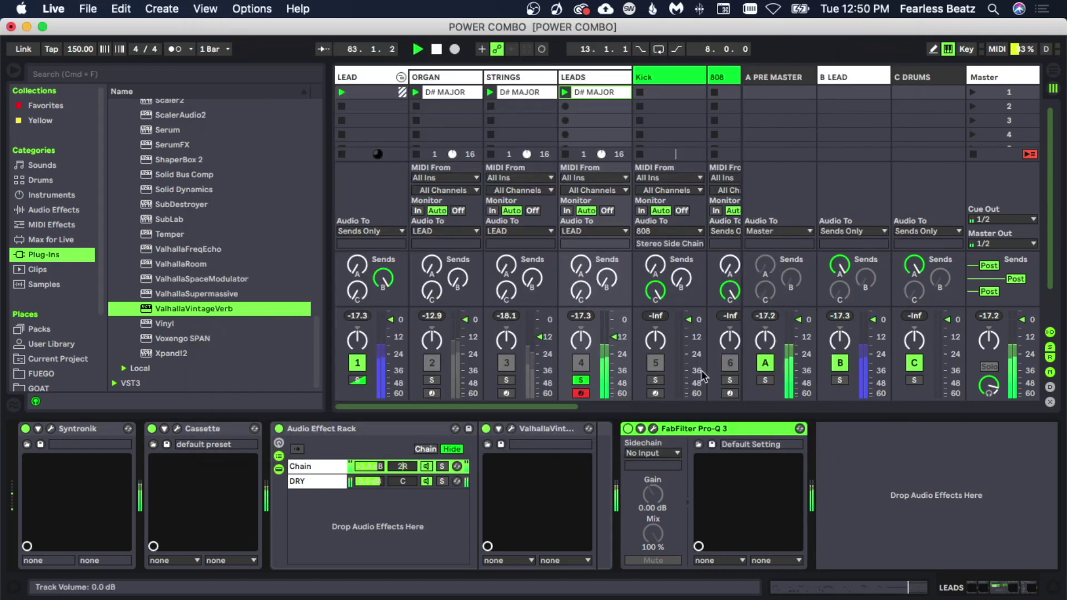
{"action": "left_click", "coordinate": [506, 380]}
{"action": "left_click", "coordinate": [177, 430]}
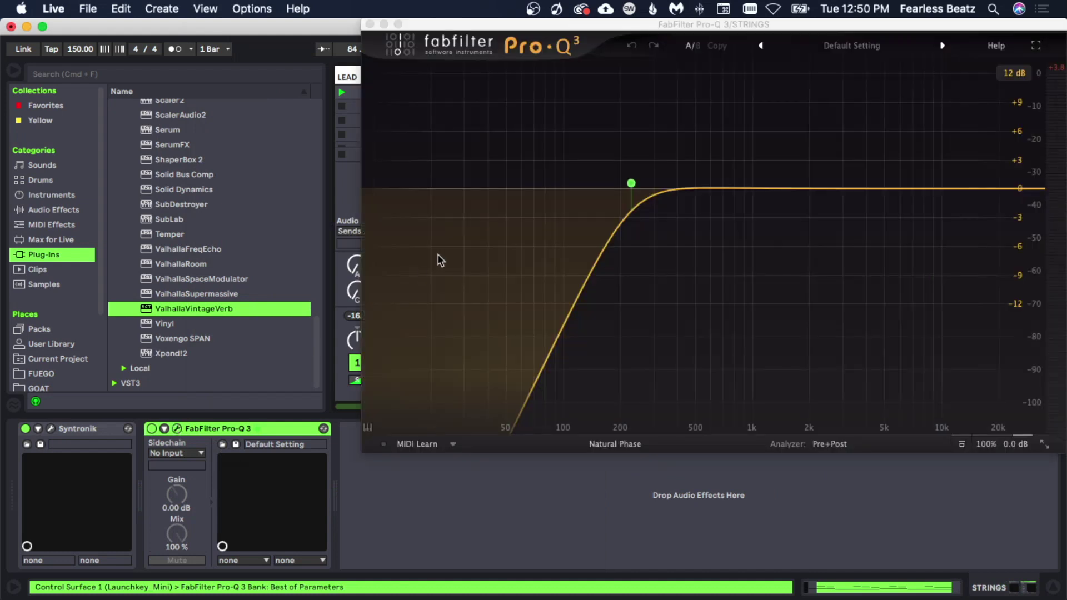
{"action": "left_click_drag", "start_coordinate": [630, 183], "coordinate": [666, 184]}
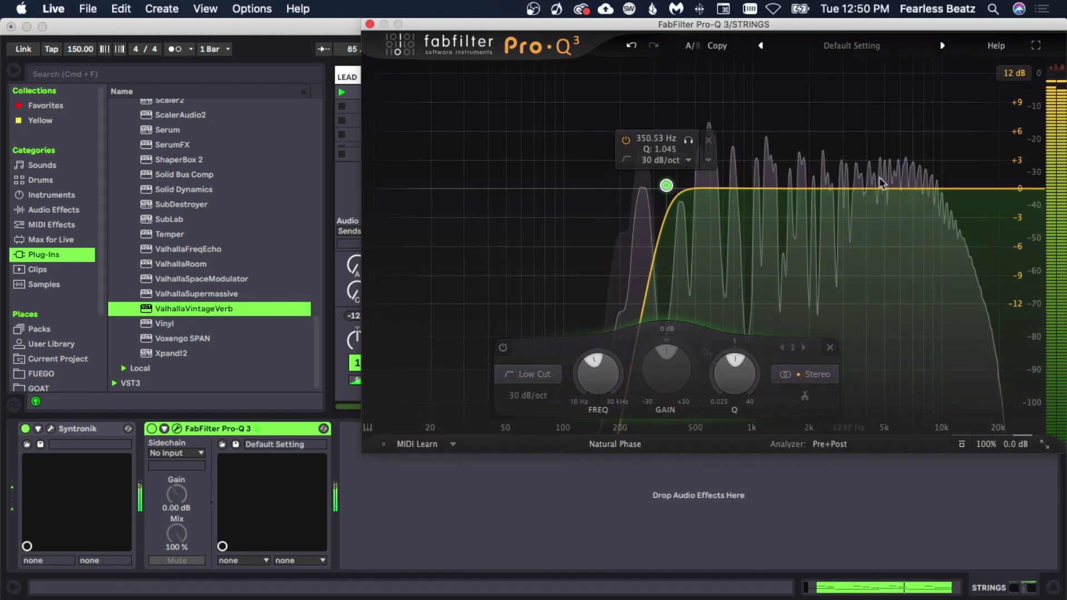
Step: Add a High Cut band between 5 and 10 kHz in the STRINGS track's Pro-Q 3 and nudge the Low Cut slightly higher
{"action": "left_click_drag", "start_coordinate": [945, 188], "coordinate": [940, 203]}
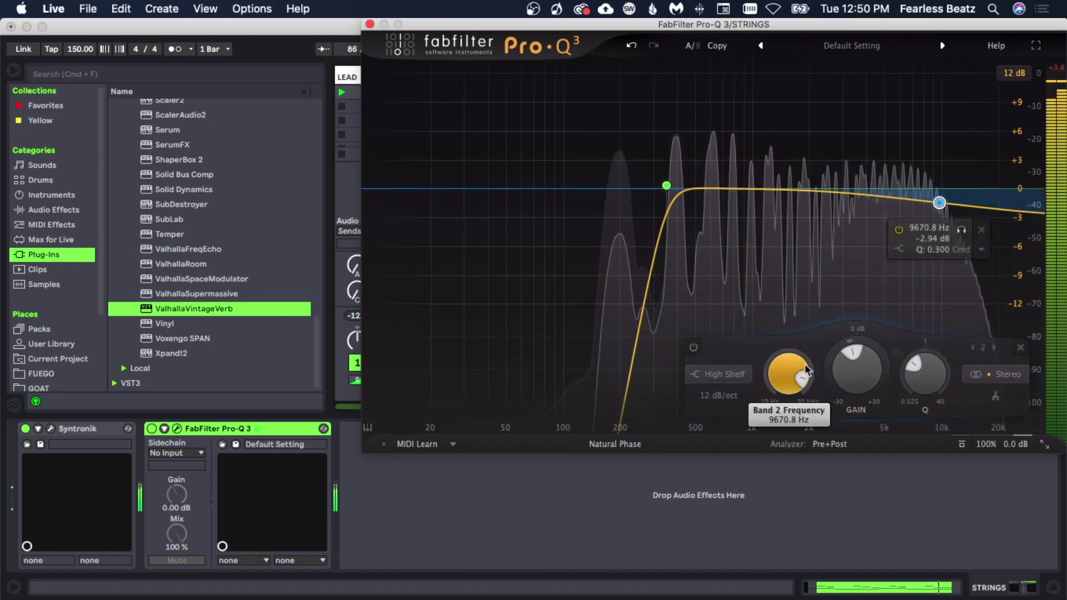
{"action": "left_click", "coordinate": [724, 376]}
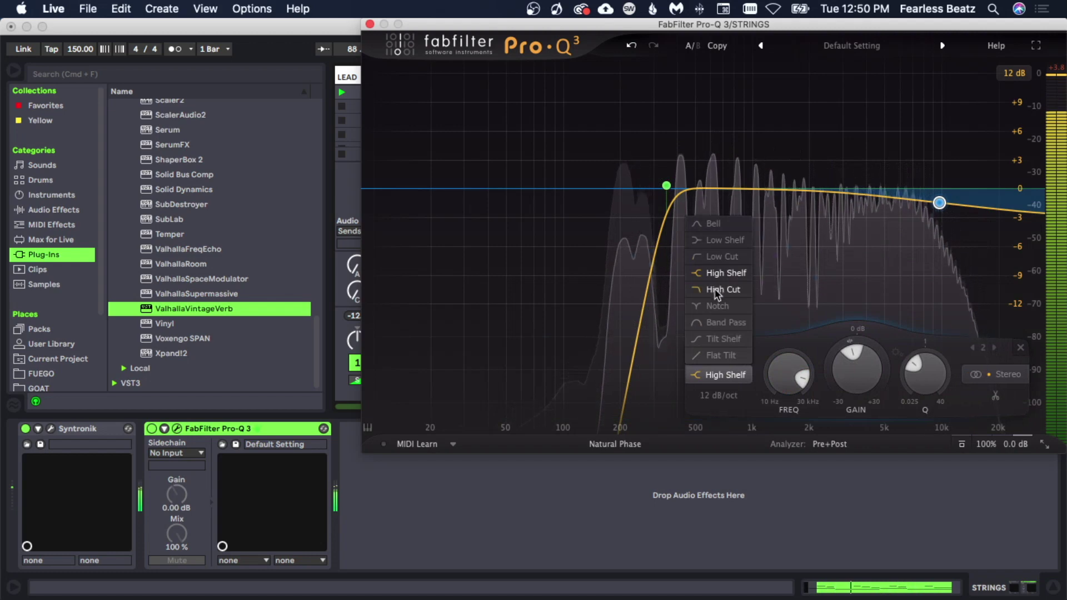
{"action": "left_click", "coordinate": [717, 295]}
{"action": "left_click", "coordinate": [719, 395]}
{"action": "left_click", "coordinate": [923, 336]}
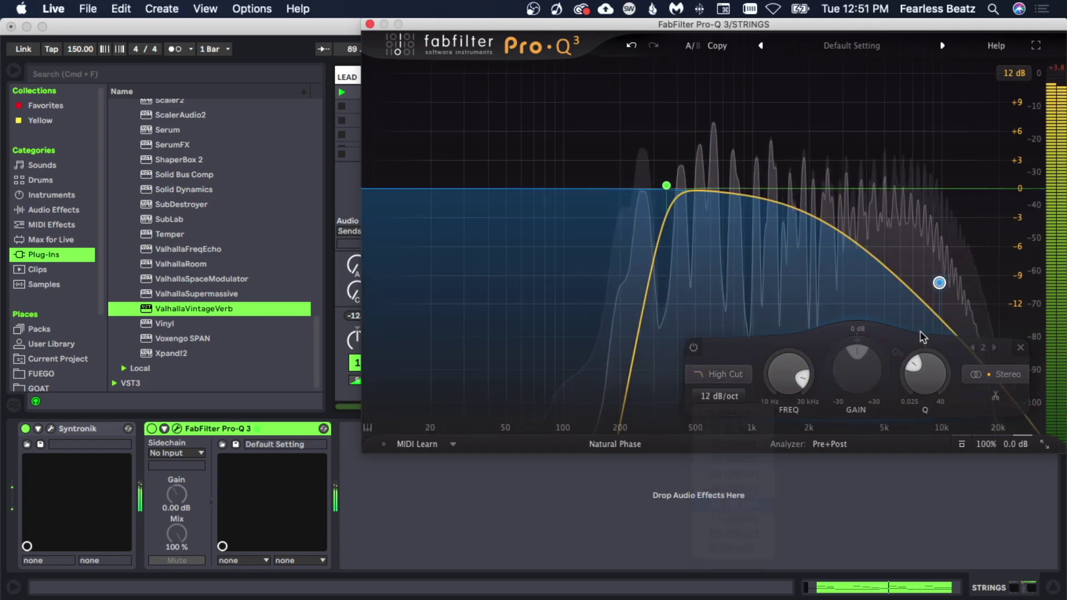
{"action": "left_click_drag", "start_coordinate": [939, 283], "coordinate": [905, 194]}
{"action": "left_click_drag", "start_coordinate": [667, 186], "coordinate": [672, 188]}
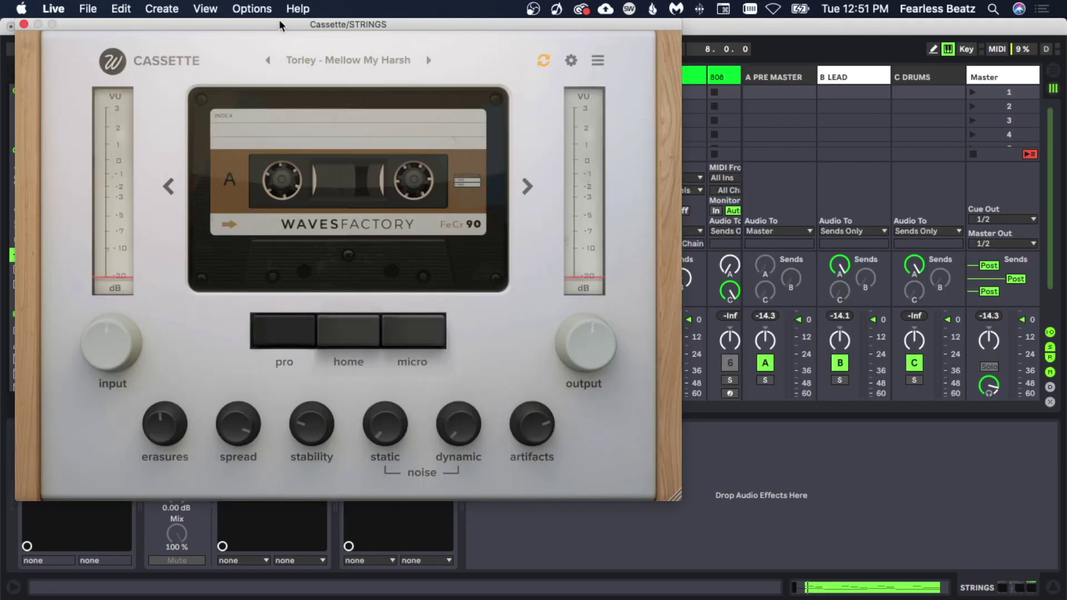
Step: Place Cassette with the Torley - Mellow My Harsh preset ahead of Pro-Q 3 in the STRINGS chain
{"action": "left_click_drag", "start_coordinate": [279, 24], "coordinate": [465, 44]}
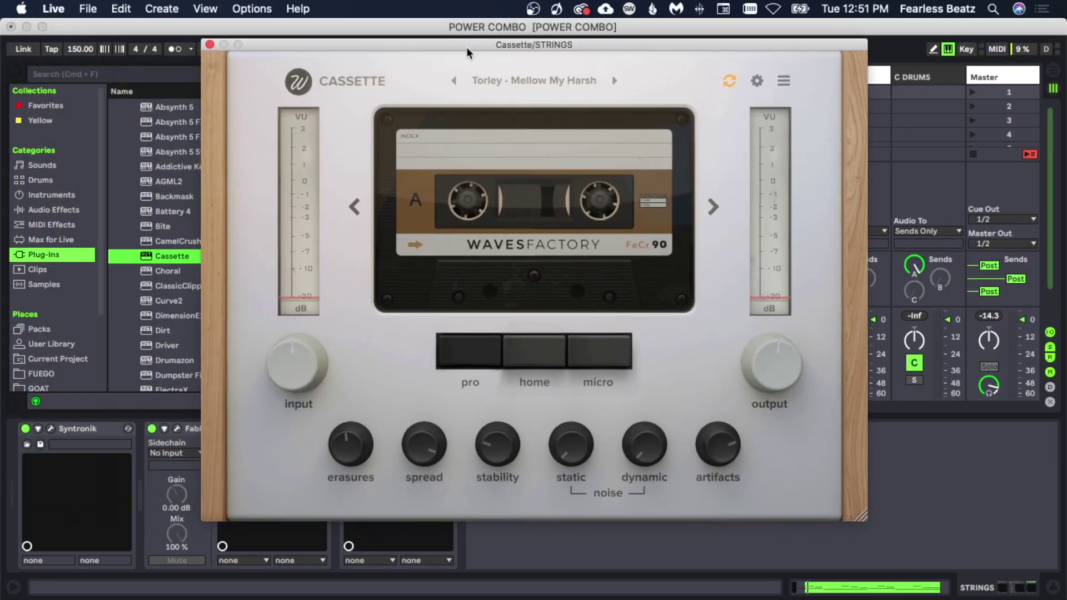
{"action": "left_click", "coordinate": [210, 44]}
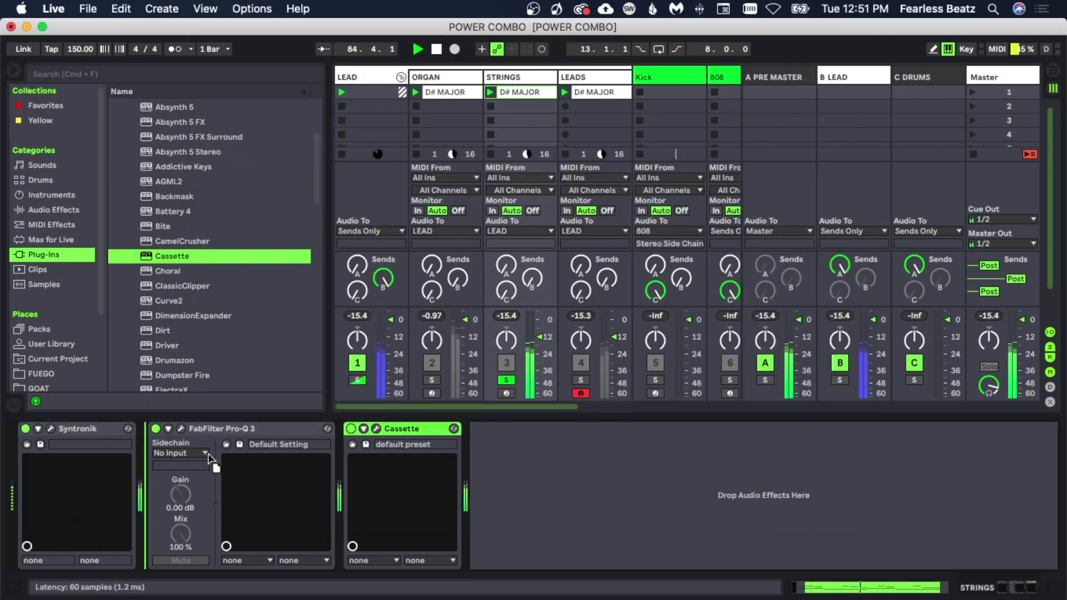
{"action": "left_click_drag", "start_coordinate": [209, 457], "coordinate": [207, 458]}
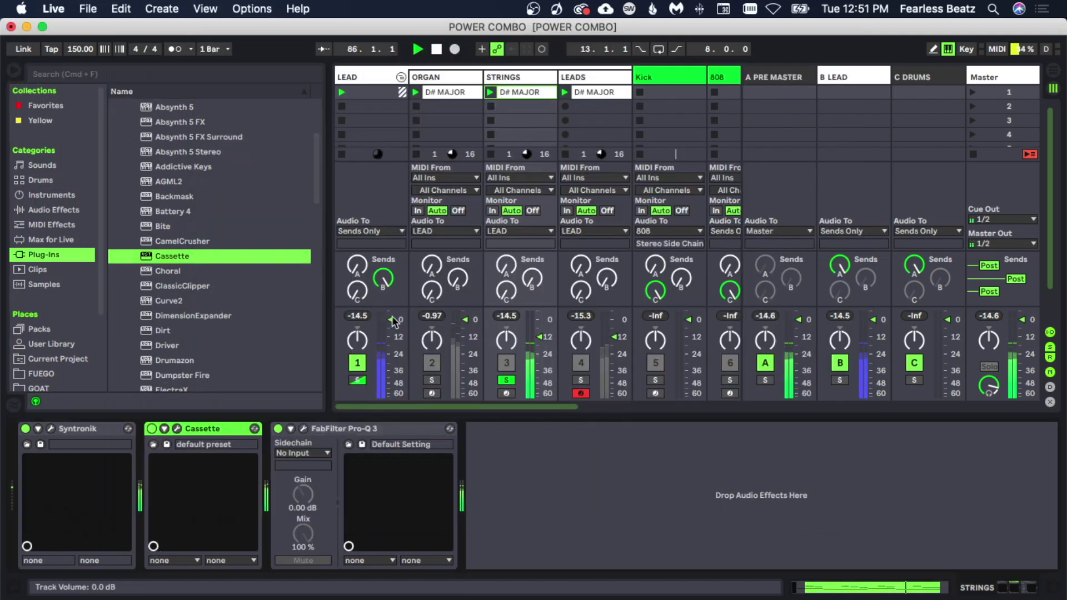
{"action": "key", "text": "super+g"}
Step: Solo the ORGAN track, load Cassette's Insight - Warm Keys preset on it and move Cassette ahead of Pro-Q 3
{"action": "left_click", "coordinate": [433, 381]}
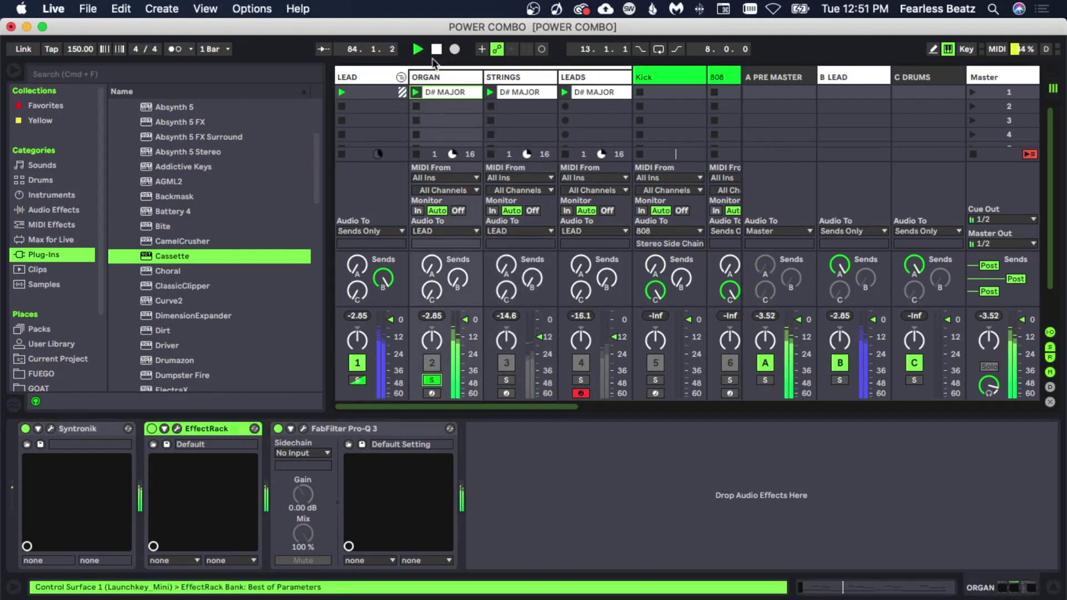
{"action": "left_click", "coordinate": [433, 78]}
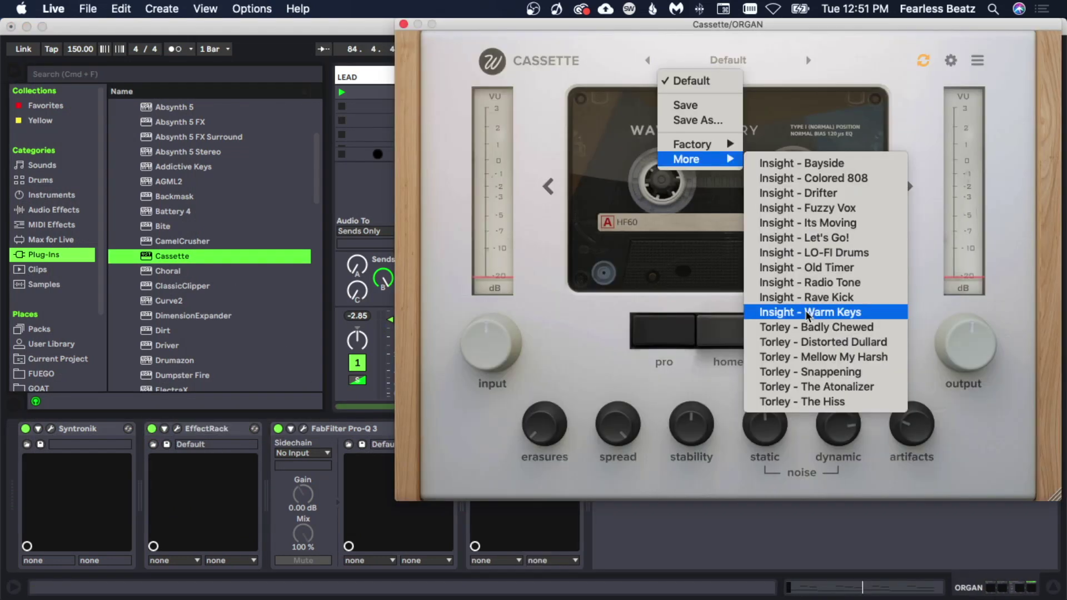
{"action": "left_click", "coordinate": [809, 312]}
{"action": "left_click", "coordinate": [404, 25]}
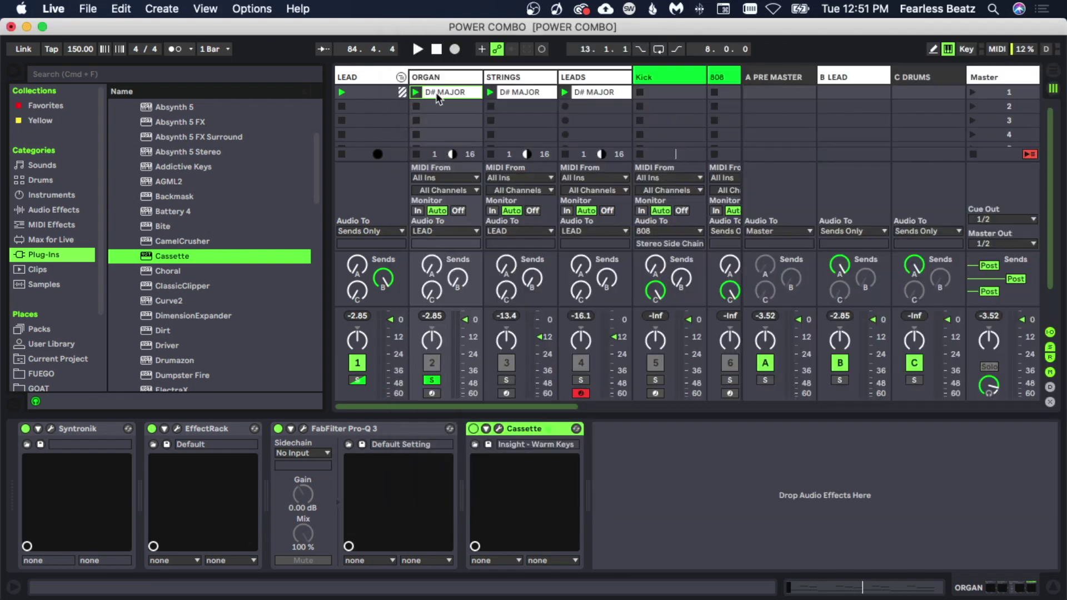
{"action": "left_click", "coordinate": [439, 79]}
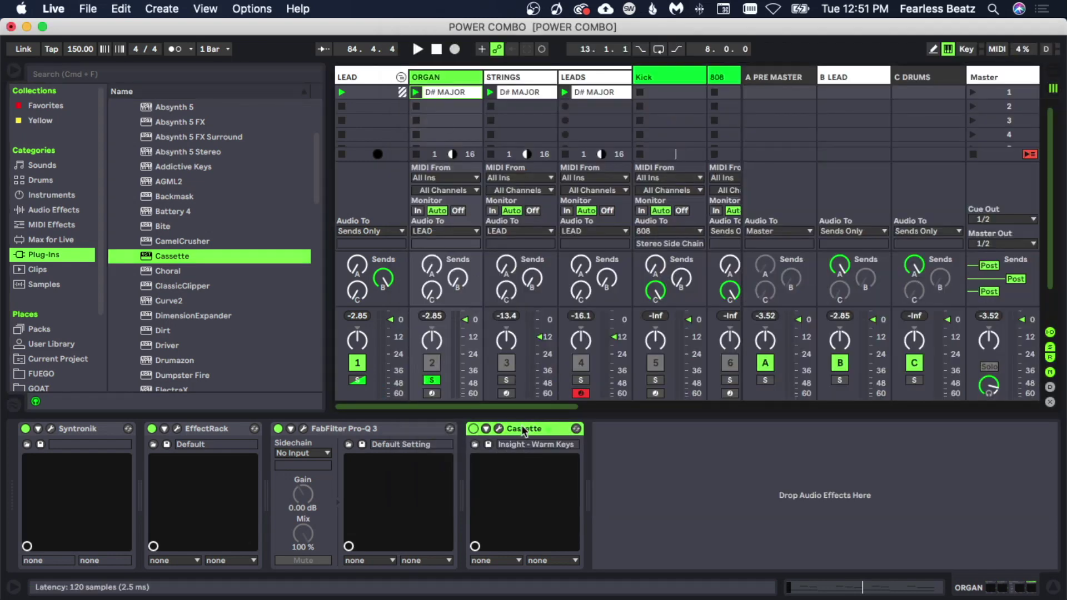
{"action": "left_click_drag", "start_coordinate": [521, 424], "coordinate": [415, 411]}
Step: During playback, add S1 Imager Stereo at the end of the ORGAN chain and set its width to 1.60
{"action": "key", "text": "space"}
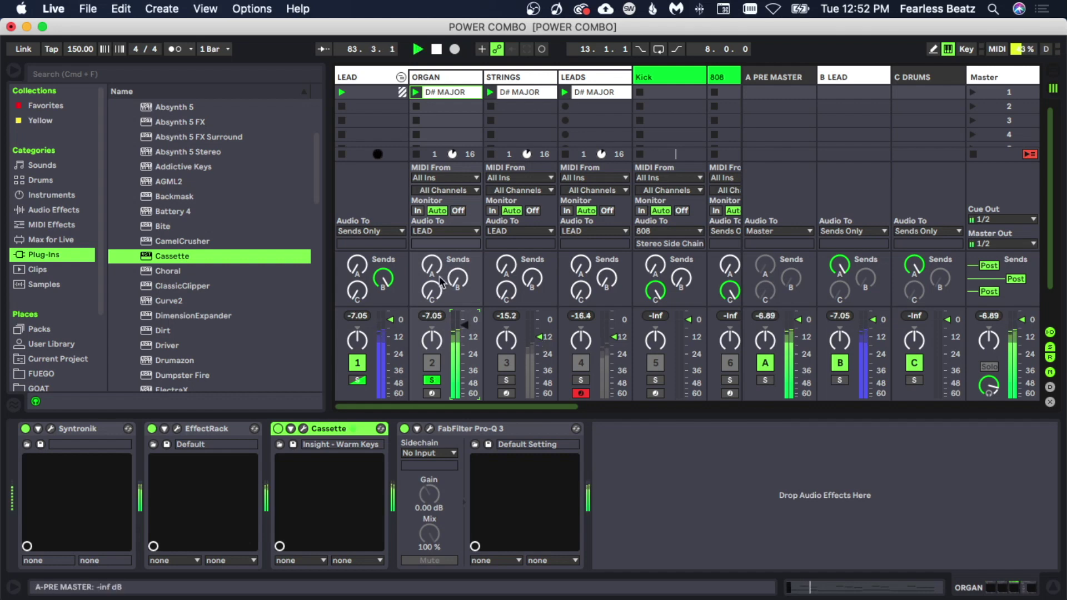
{"action": "scroll", "coordinate": [183, 121], "scroll_direction": "up", "scroll_amount": 4}
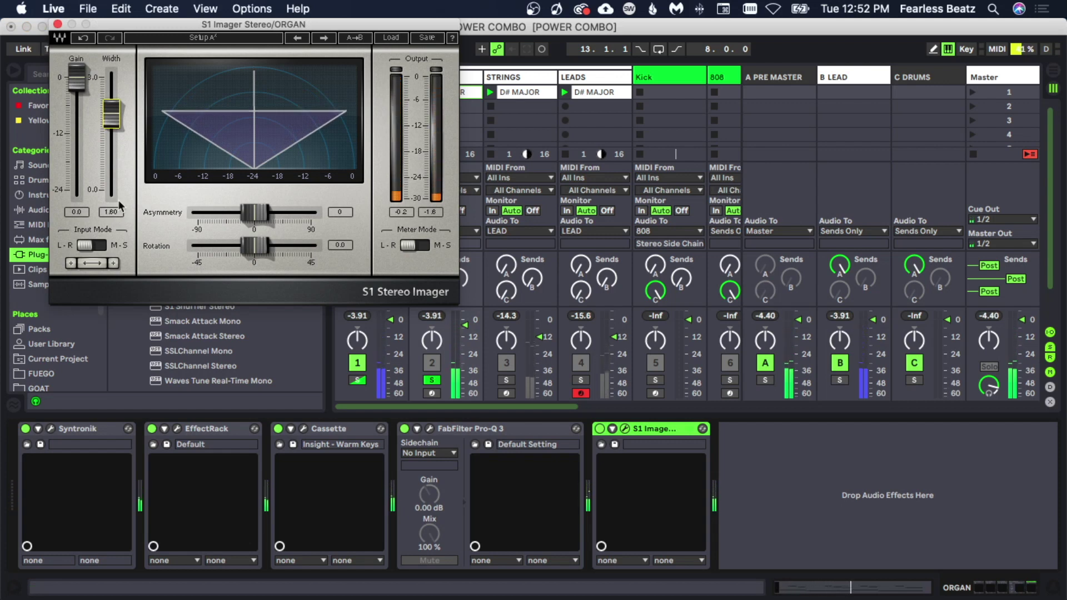
{"action": "left_click", "coordinate": [56, 24]}
Step: Add S1 Imager Stereo at the end of the STRINGS chain and raise its width above 1.00
{"action": "key", "text": "Right"}
{"action": "scroll", "coordinate": [233, 195], "scroll_direction": "up", "scroll_amount": 5}
{"action": "left_click_drag", "start_coordinate": [212, 275], "coordinate": [462, 481]}
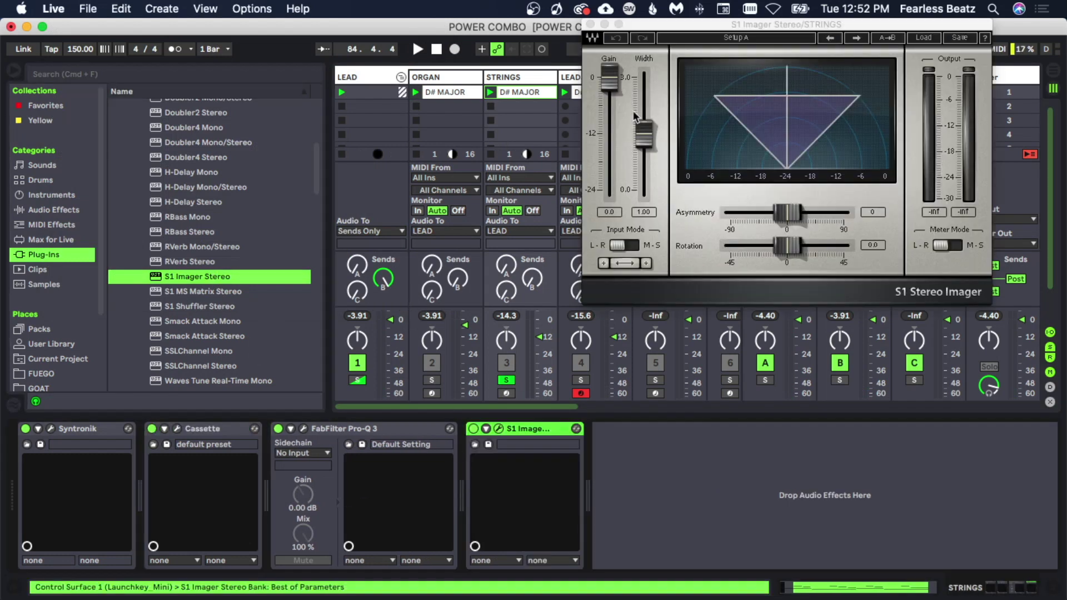
{"action": "left_click_drag", "start_coordinate": [644, 133], "coordinate": [643, 110]}
{"action": "left_click", "coordinate": [590, 25]}
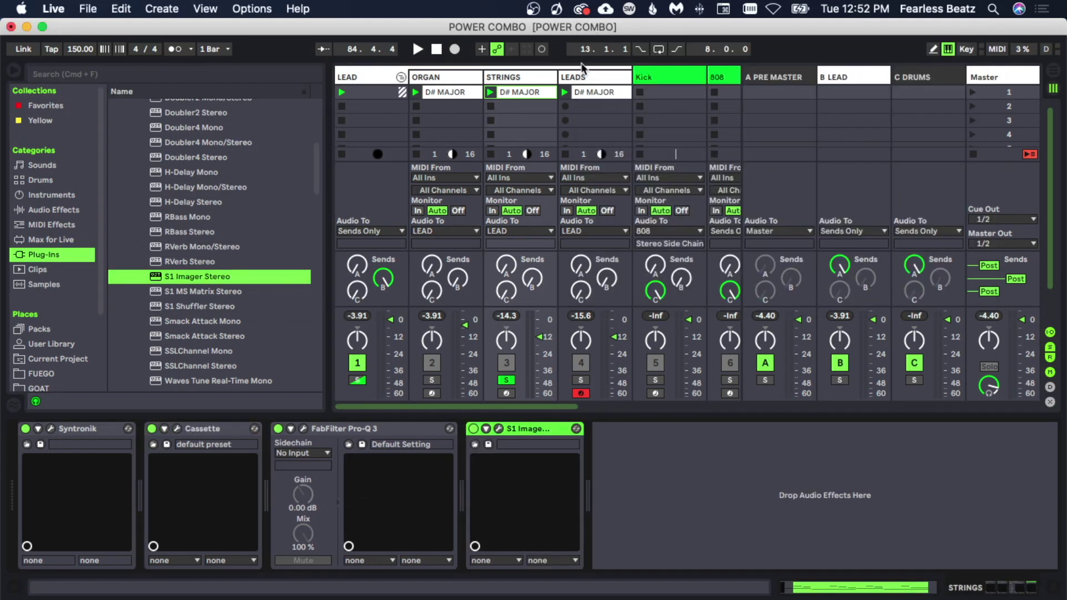
Step: Add S1 Imager Stereo at the end of the LEADS chain and set its width to 2.00
{"action": "left_click", "coordinate": [583, 77]}
{"action": "left_click_drag", "start_coordinate": [240, 278], "coordinate": [854, 558]}
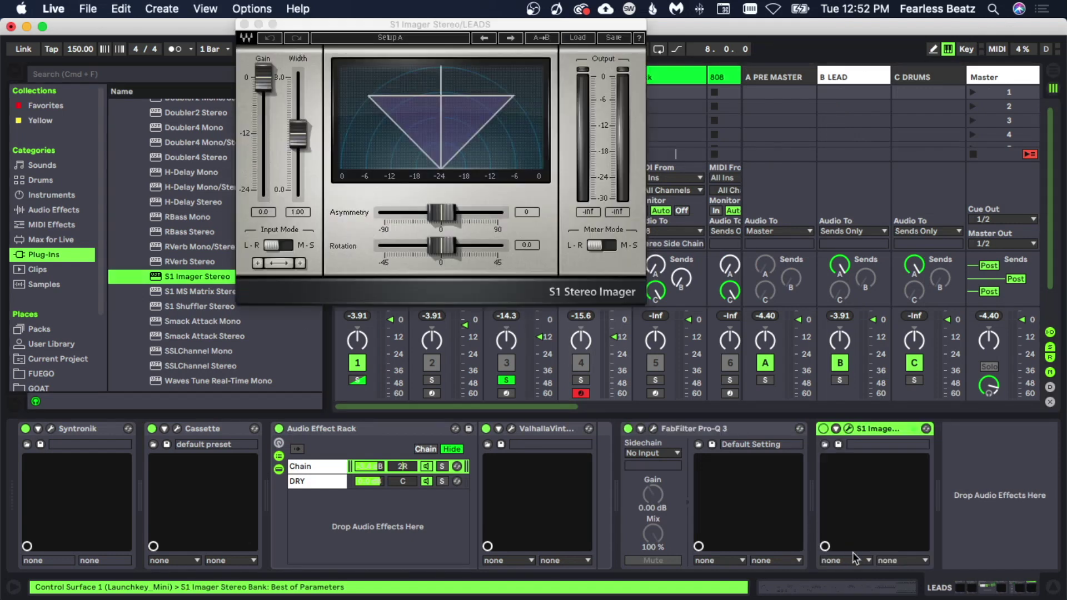
{"action": "left_click_drag", "start_coordinate": [298, 139], "coordinate": [297, 108]}
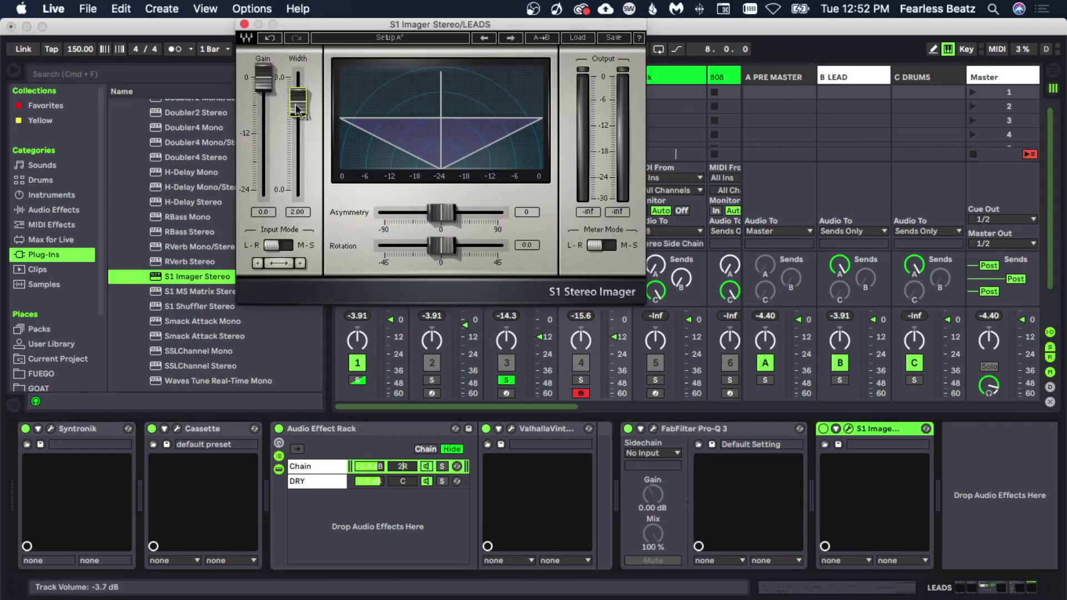
{"action": "left_click", "coordinate": [244, 25]}
Step: During playback, bring in ORGAN, STRINGS and LEADS in turn, setting STRINGS to -8.0 dB and lowering the LEADS volume slightly
{"action": "left_click", "coordinate": [432, 380]}
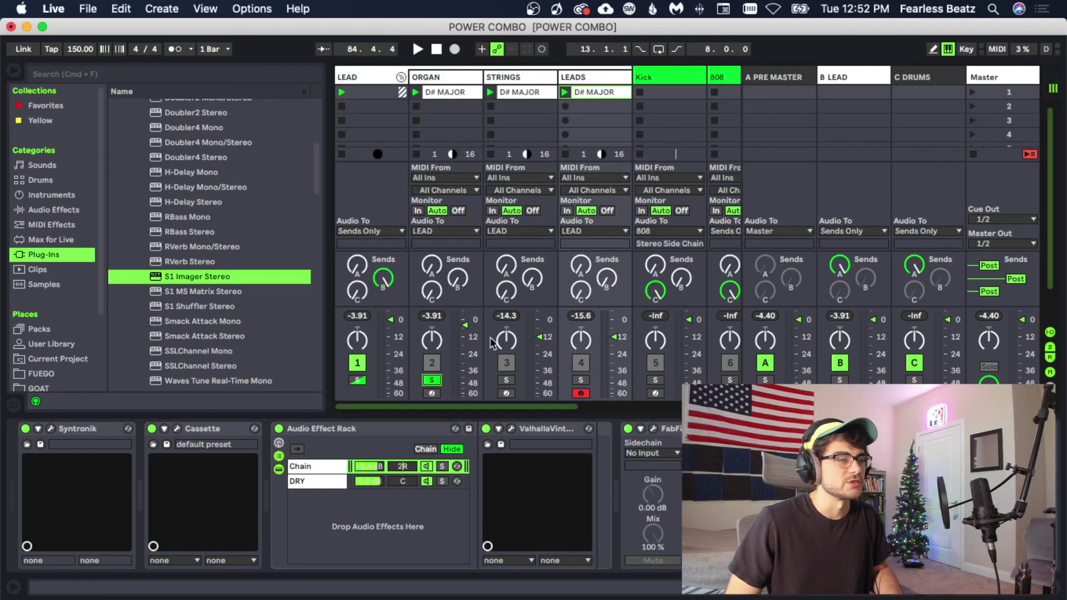
{"action": "key", "text": "space"}
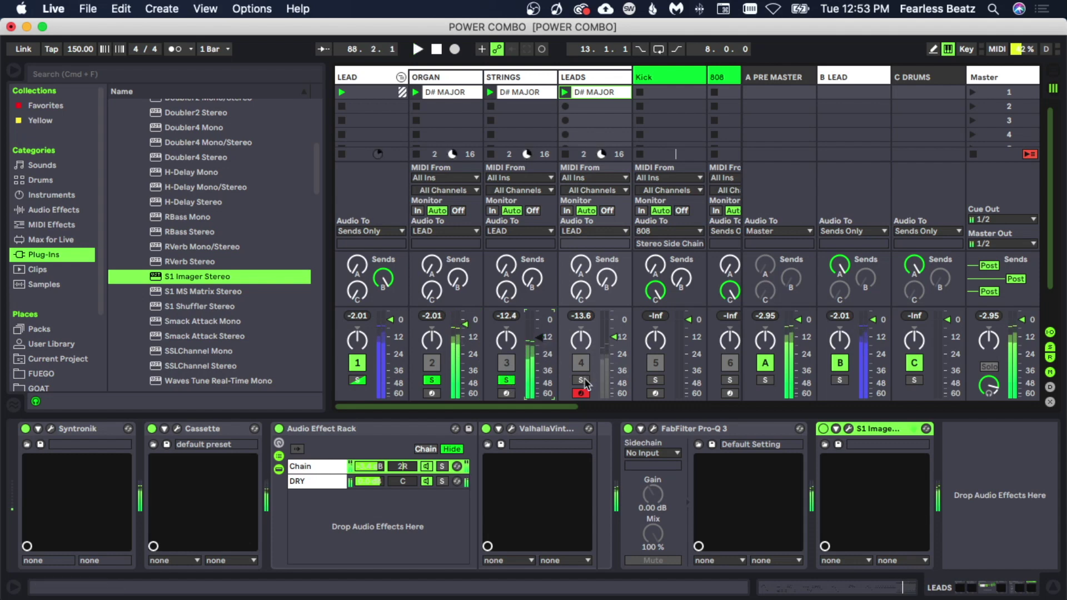
{"action": "left_click", "coordinate": [505, 381]}
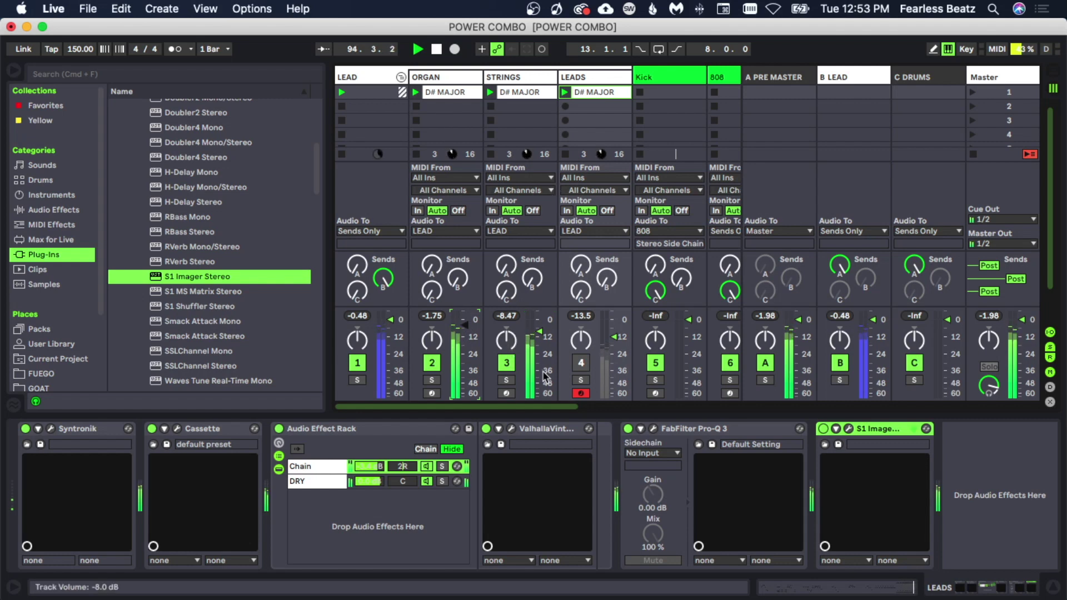
{"action": "left_click", "coordinate": [581, 362]}
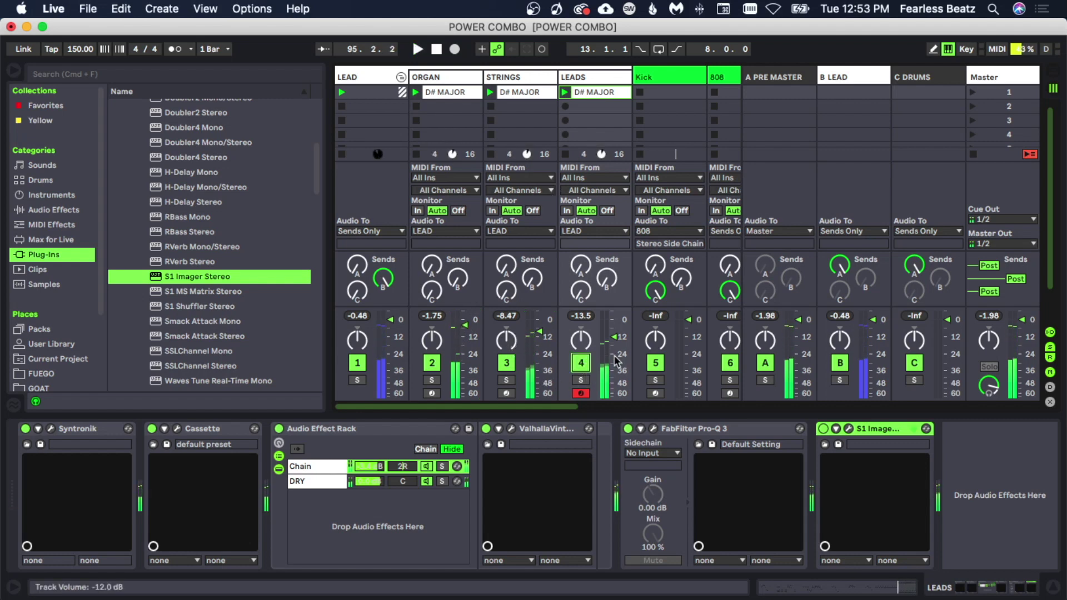
{"action": "left_click_drag", "start_coordinate": [614, 337], "coordinate": [613, 340]}
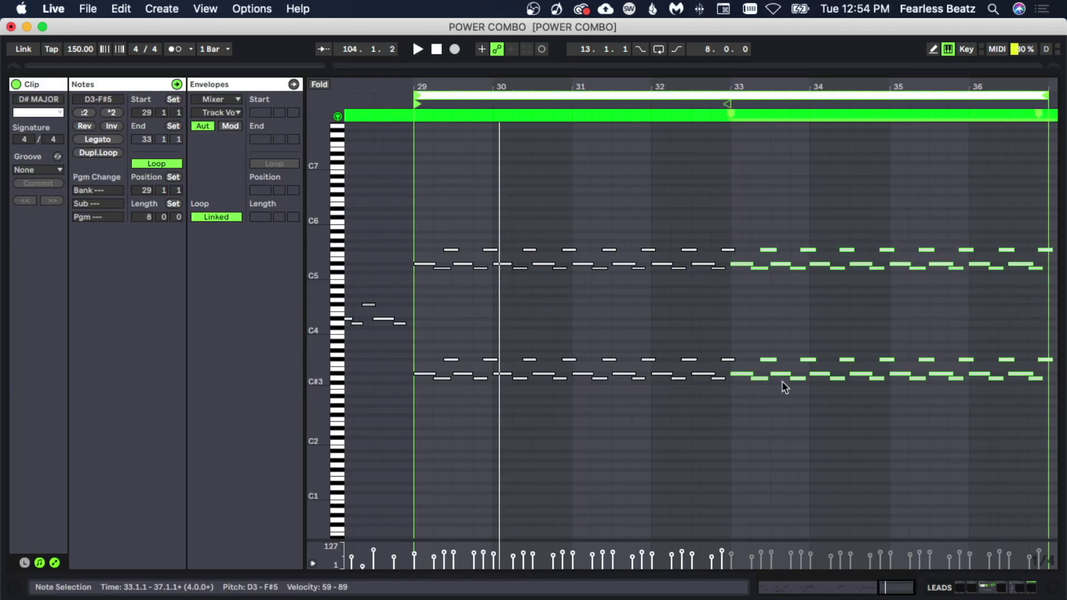
Step: Transpose the selected LEADS clip notes in bars 33 to 36 down one octave and play the result
{"action": "key", "text": "shift+Down"}
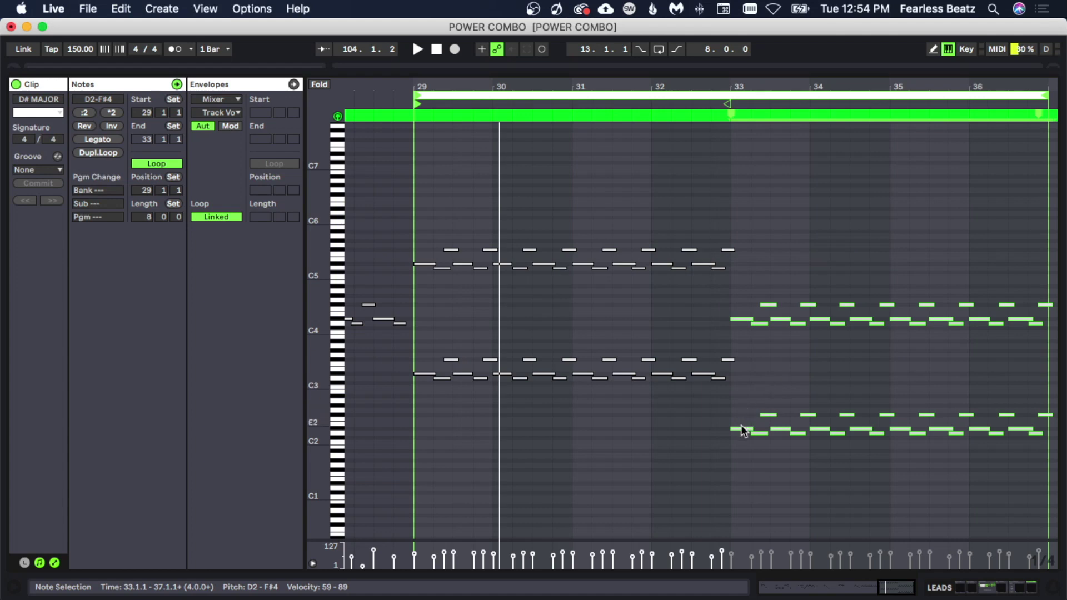
{"action": "key", "text": "space"}
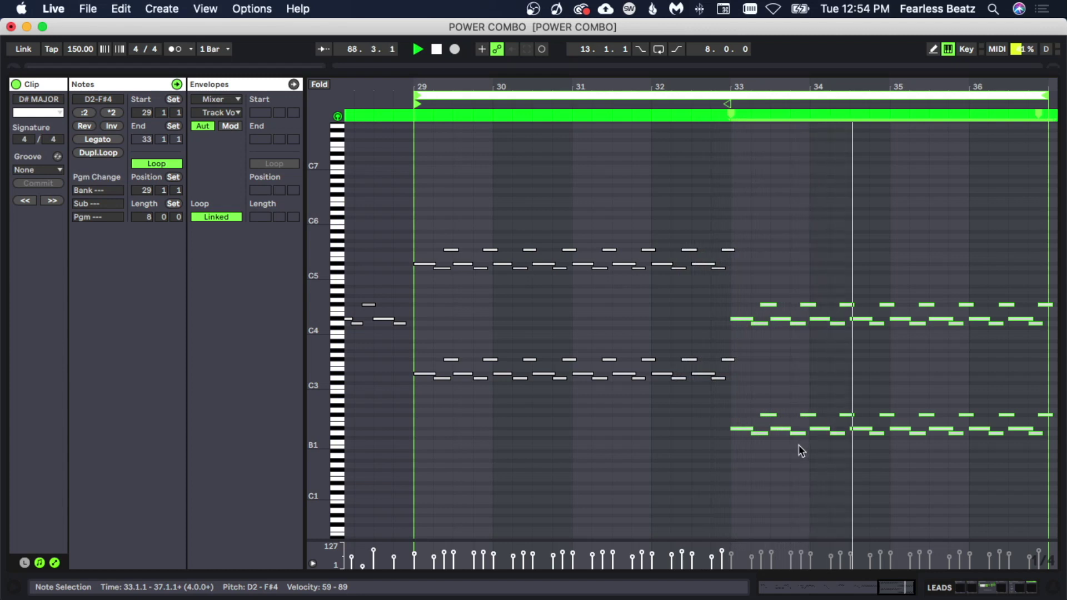
{"action": "left_click", "coordinate": [986, 588]}
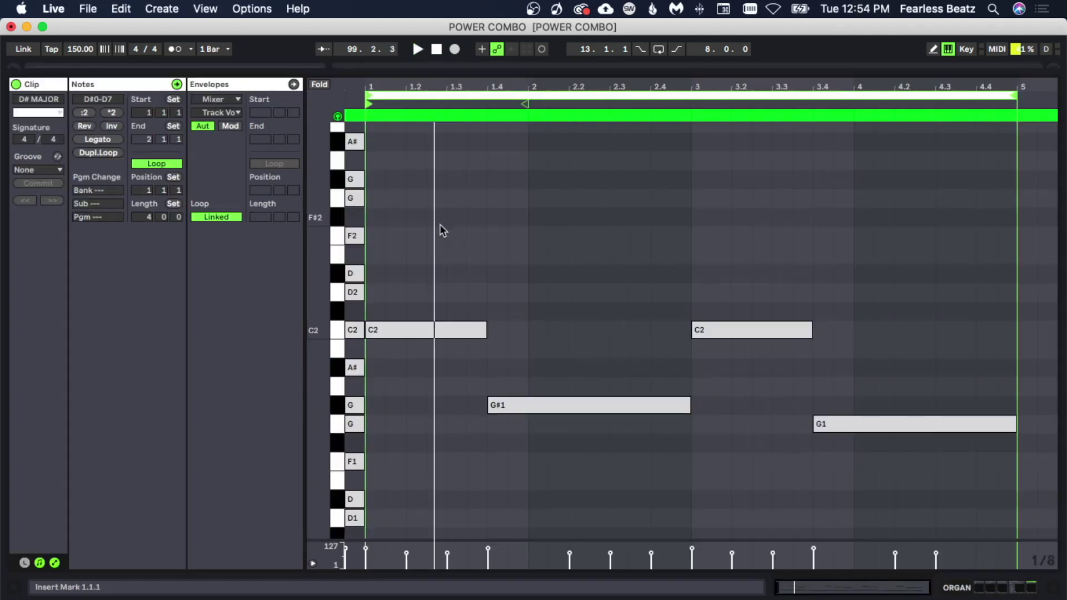
Step: Transpose the ORGAN clip's C2, G#1 and G1 bass notes up one octave and lower the ORGAN track volume to -5.3 dB
{"action": "left_click_drag", "start_coordinate": [443, 230], "coordinate": [948, 481]}
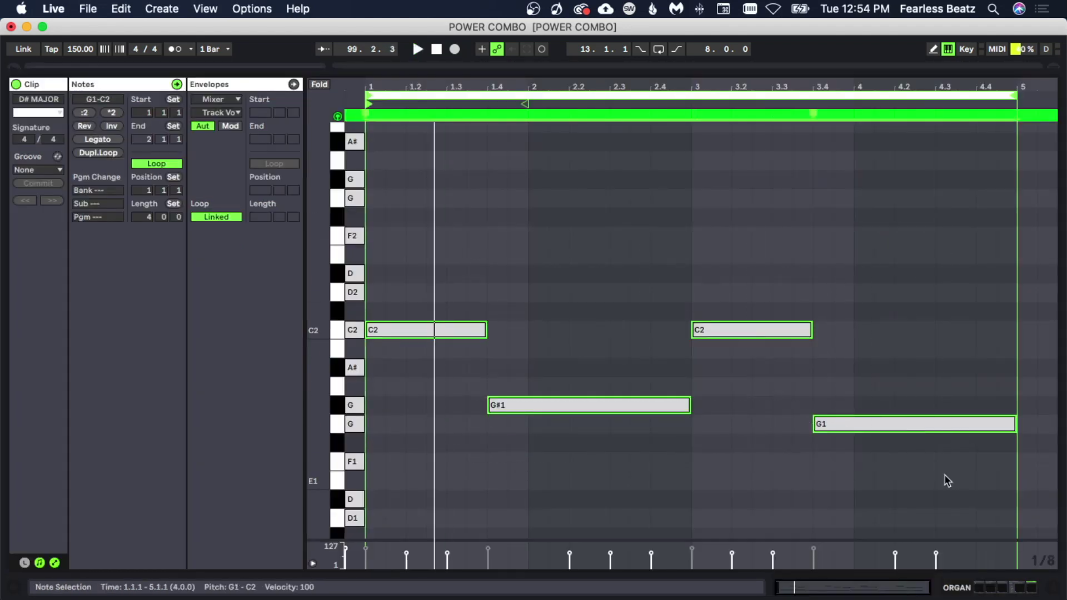
{"action": "key", "text": "shift+Up"}
{"action": "key", "text": "space"}
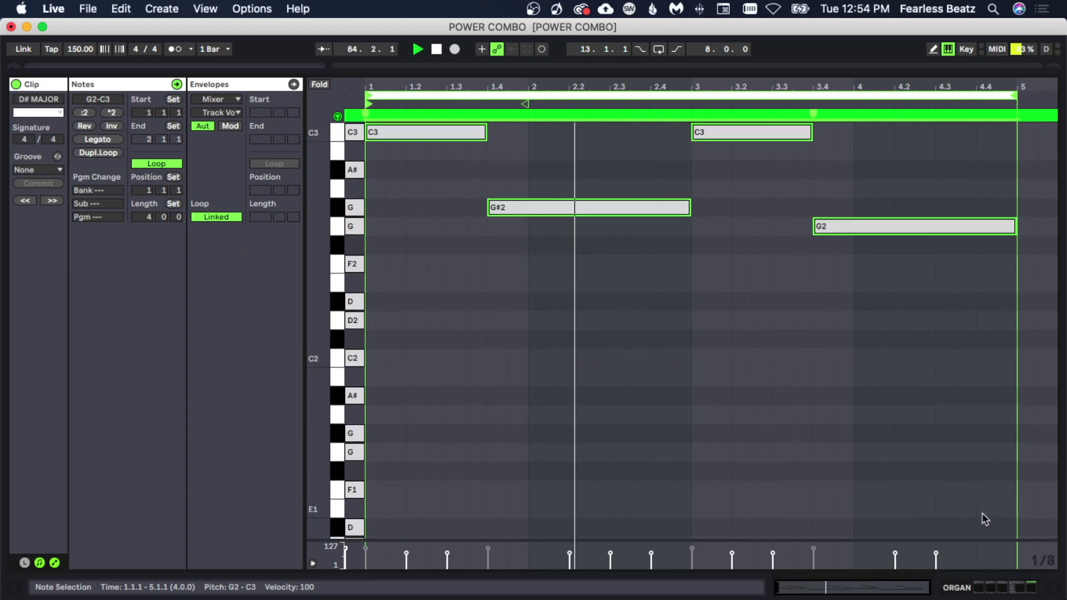
{"action": "scroll", "coordinate": [981, 509], "scroll_direction": "up", "scroll_amount": 5}
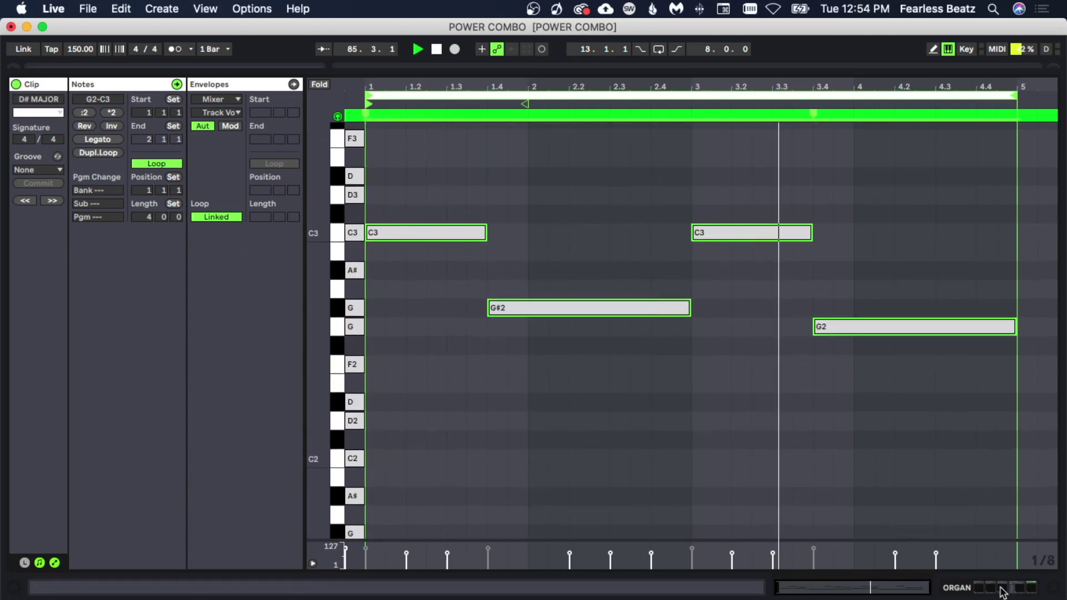
{"action": "key", "text": "Tab"}
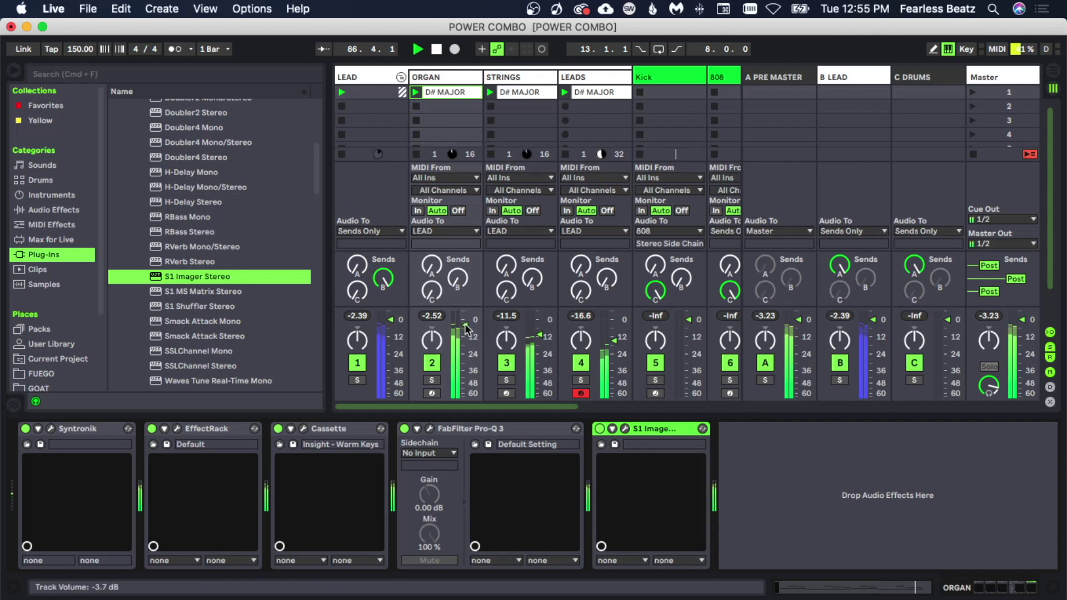
{"action": "left_click_drag", "start_coordinate": [466, 328], "coordinate": [466, 333]}
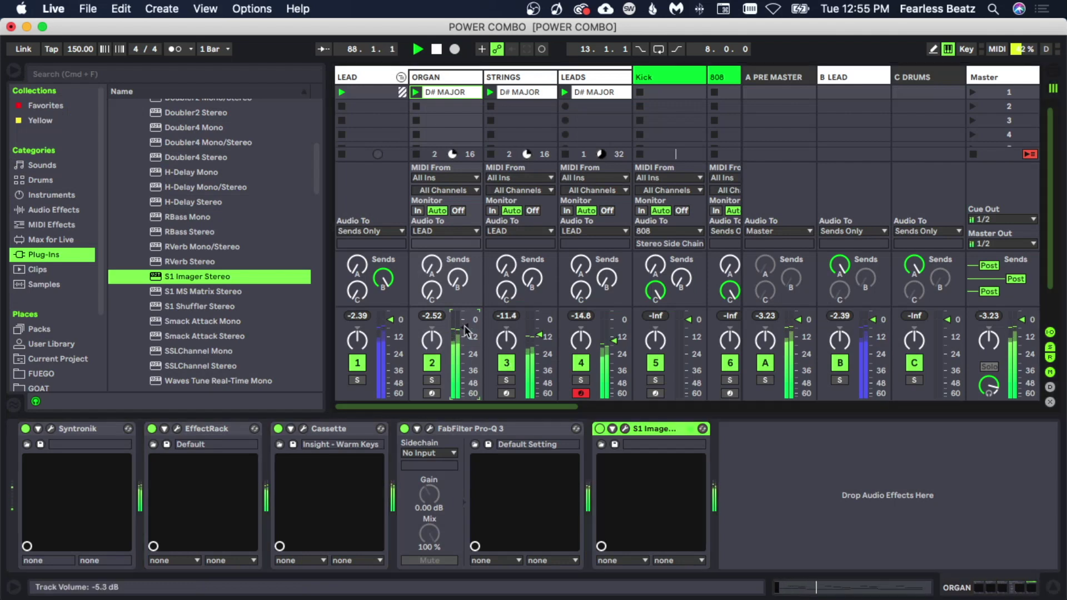